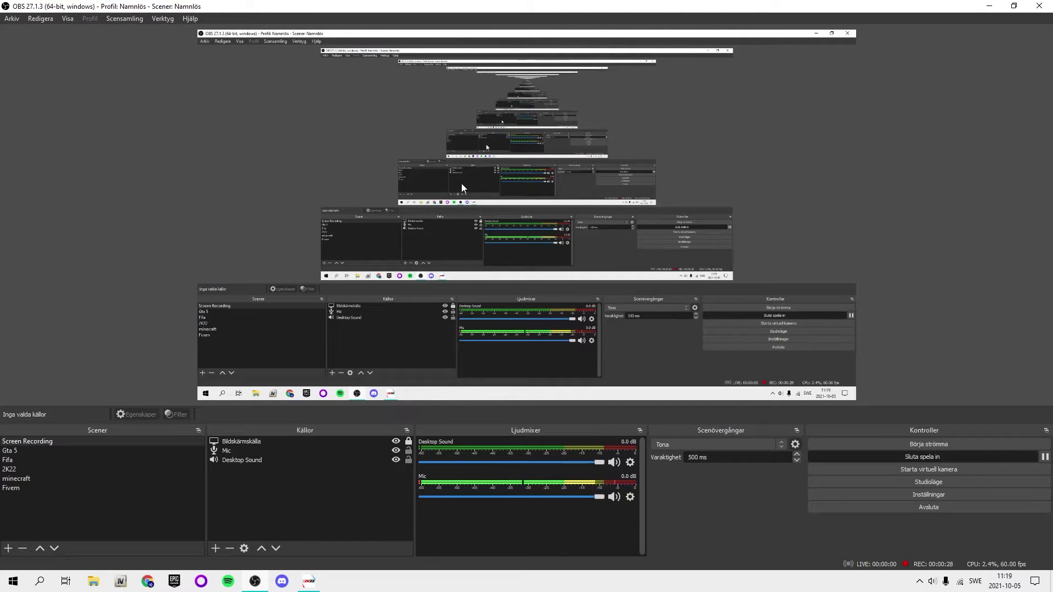
Run the FlsEngine NBA 2K22 launcher from the desktop as administrator and start its modifier for the game.
click(989, 6)
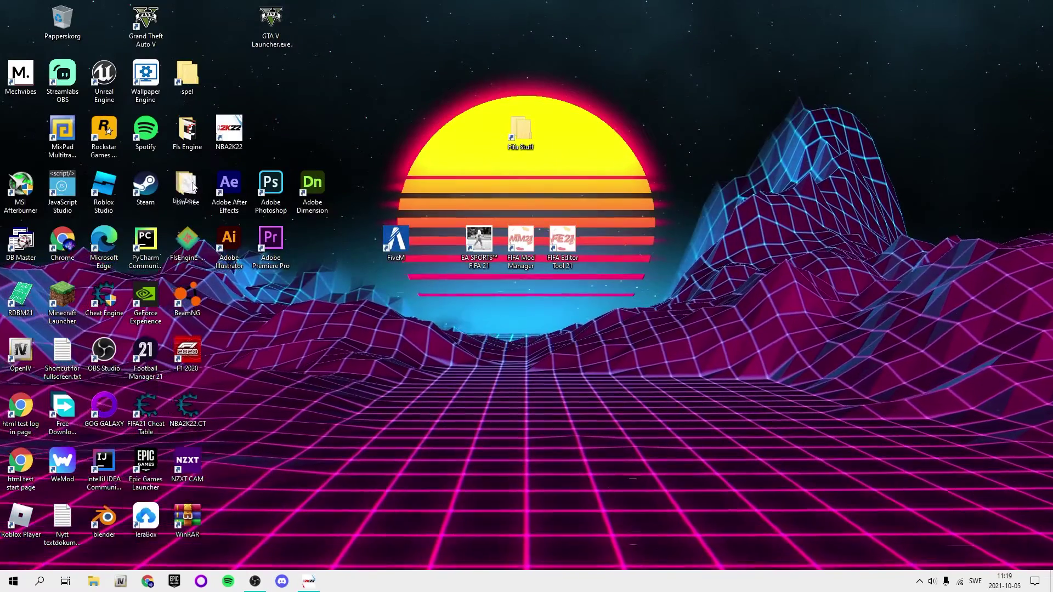
right_click(190, 236)
click(233, 256)
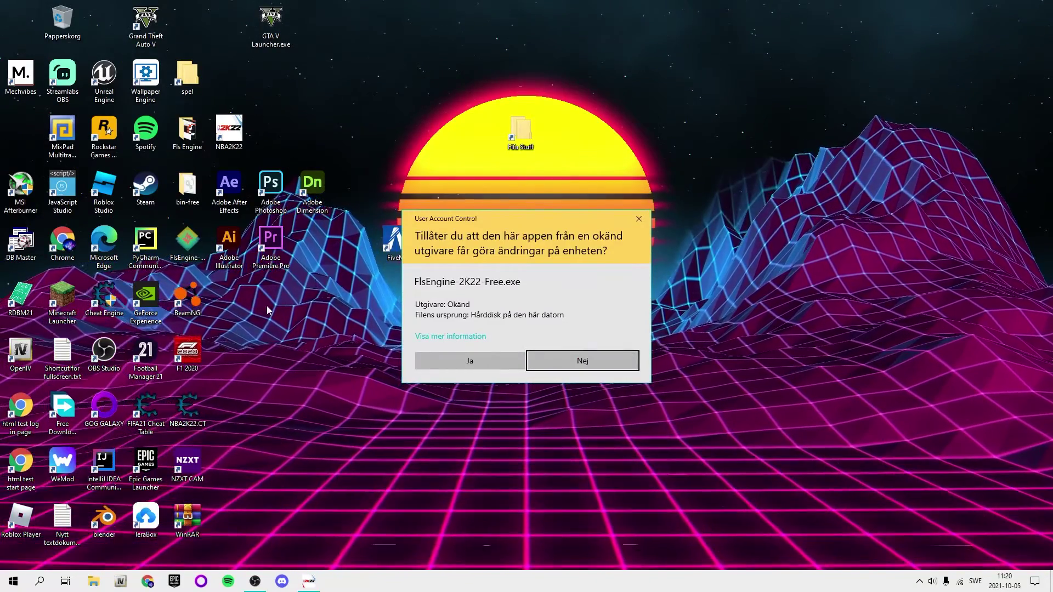
click(449, 361)
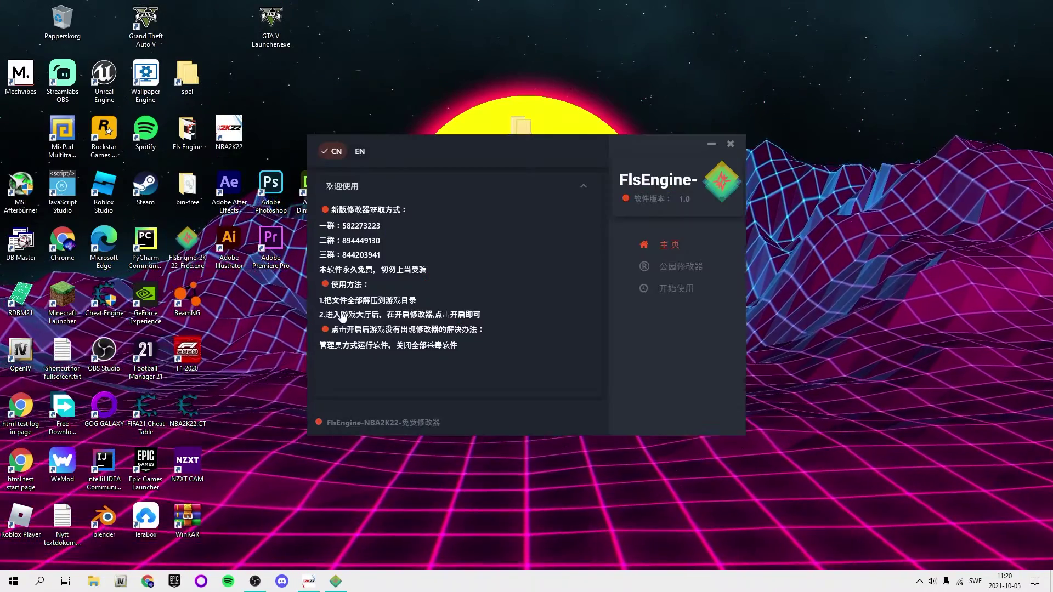
click(652, 290)
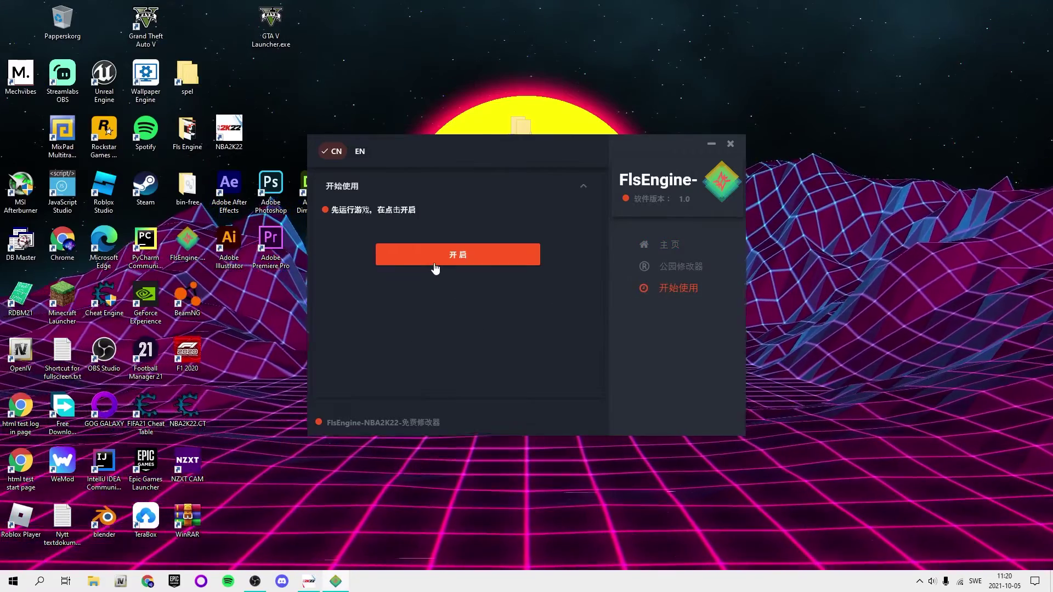
click(510, 260)
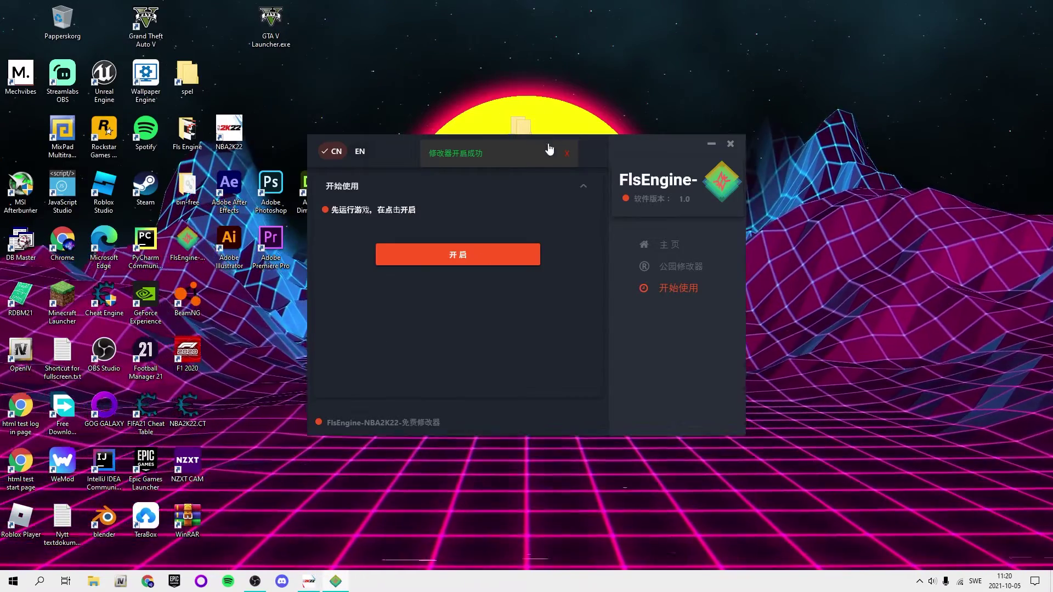
Reposition the FlsEngine launcher window, dismiss its notification, and close the launcher.
drag(600, 150, 594, 157)
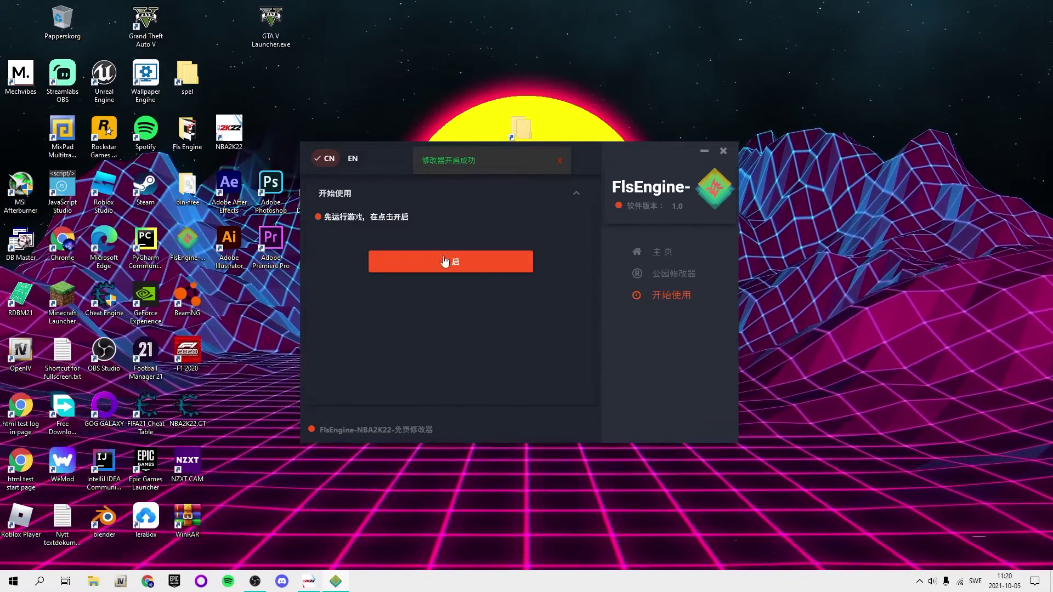
drag(608, 159, 610, 157)
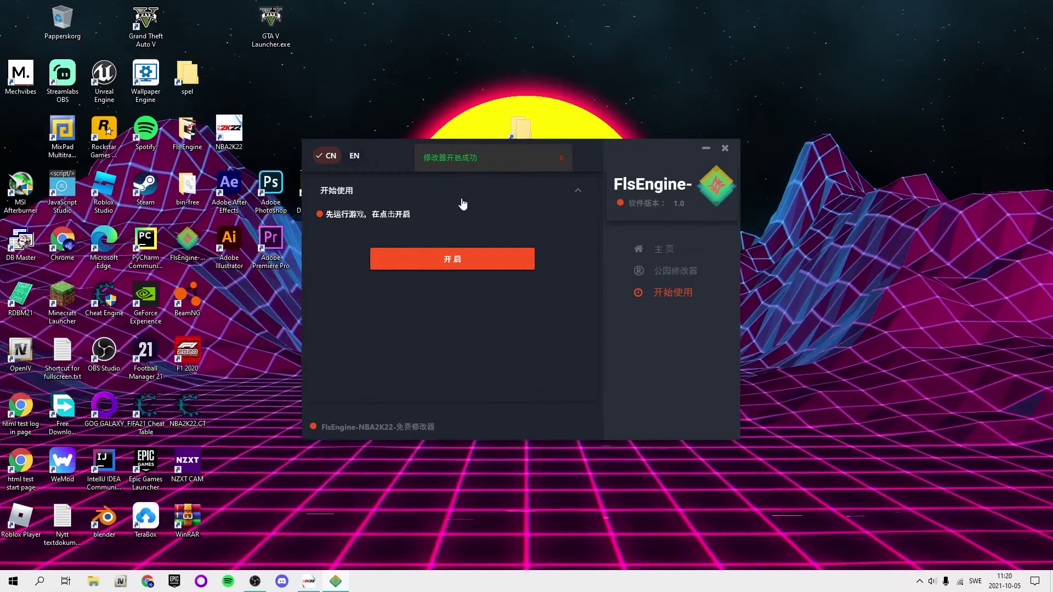
drag(599, 156, 620, 162)
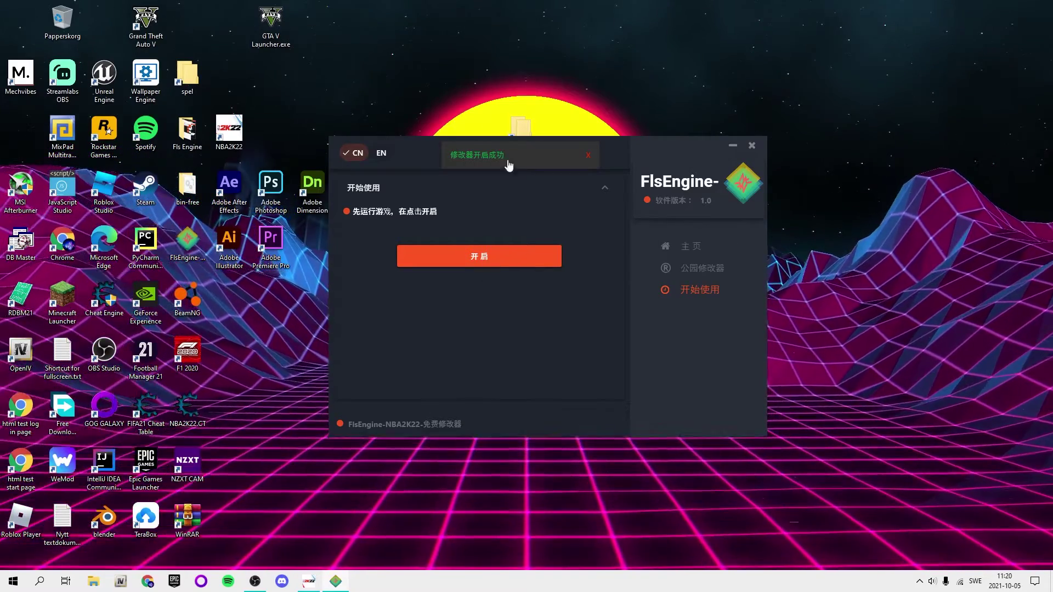
click(587, 155)
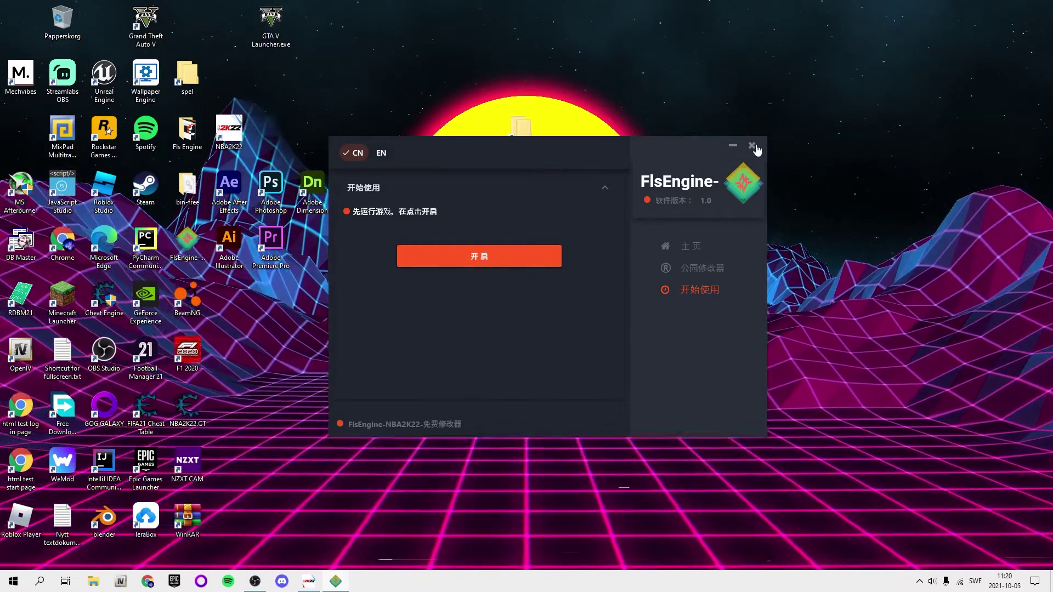
click(752, 146)
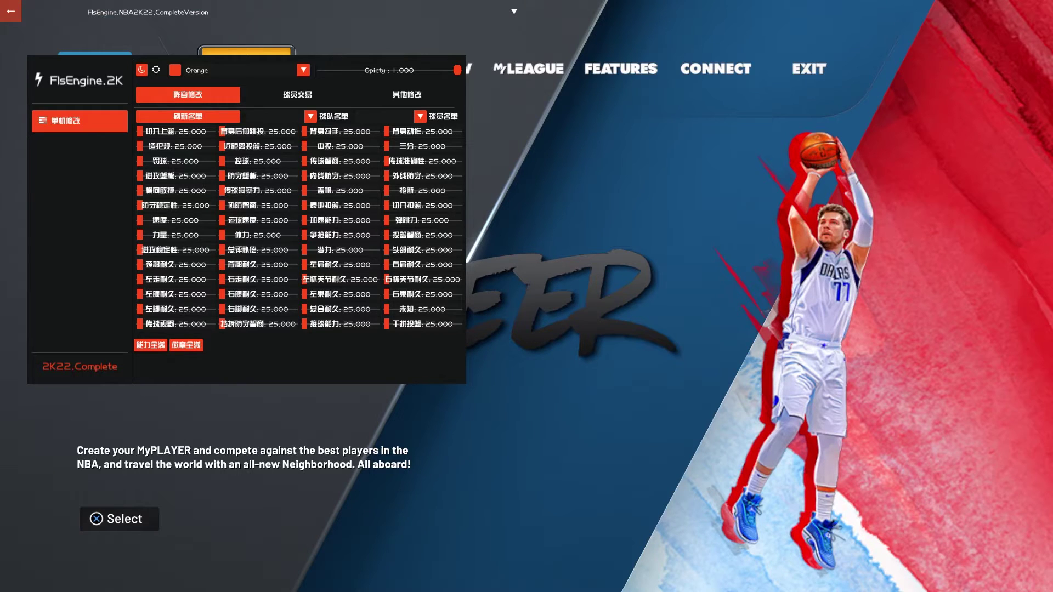
click(515, 11)
click(518, 10)
mouse_move(179, 75)
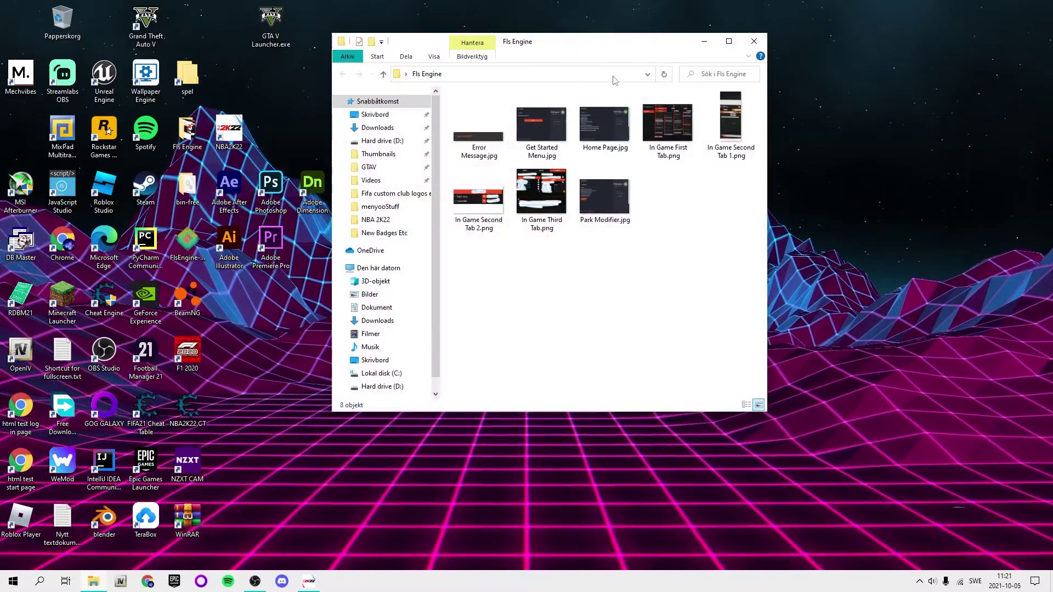
View the translated image In Game Third Tab.png from the Fls Engine folder, and return to NBA 2K22.
drag(584, 45, 555, 90)
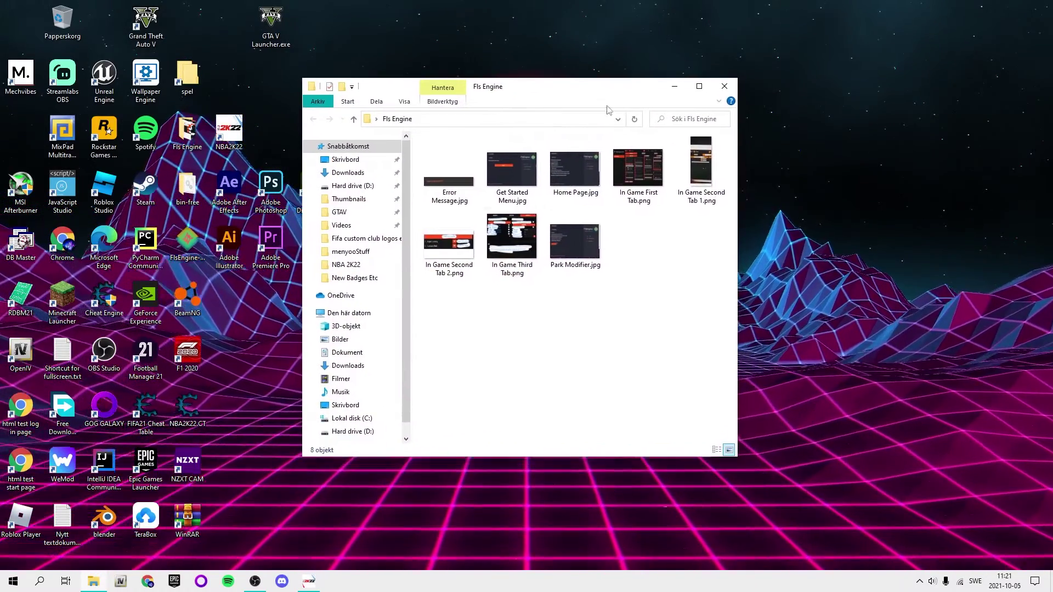
double_click(523, 260)
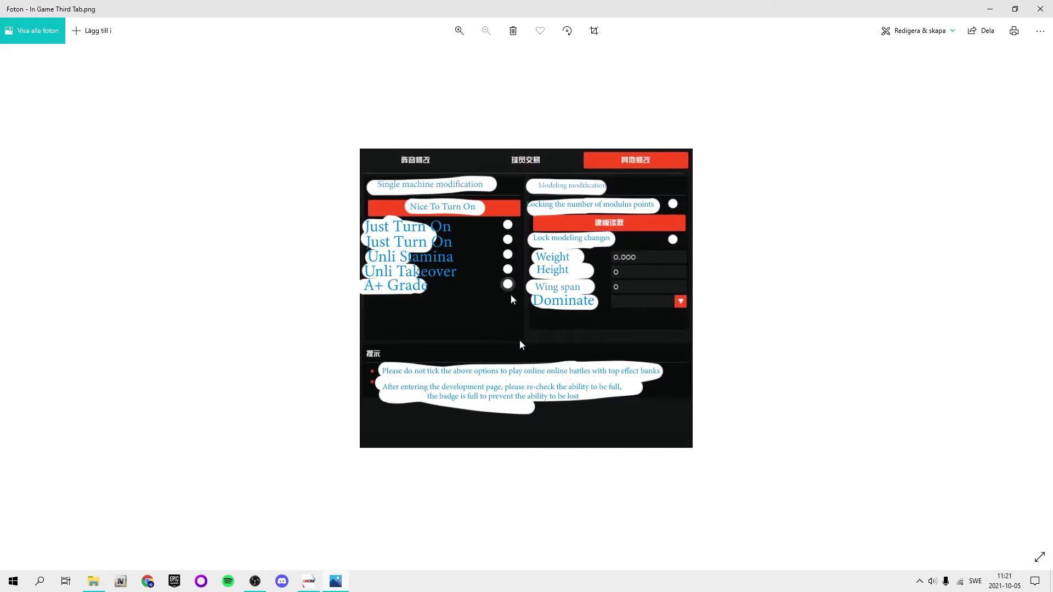
click(316, 588)
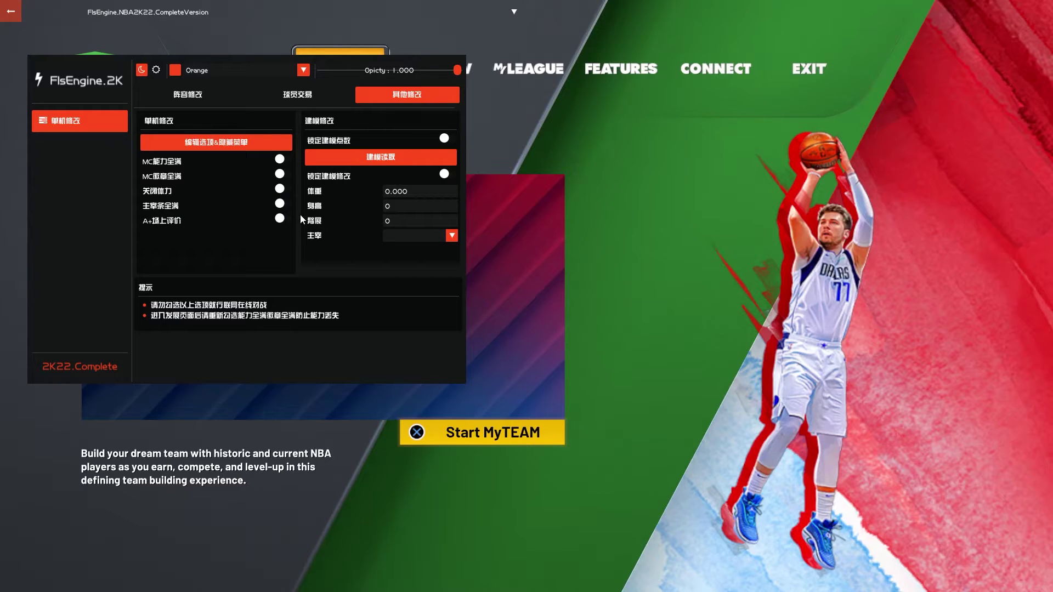
Refresh the list on the modifier's roster editing page and load Seth Curry of the 76ers.
click(204, 91)
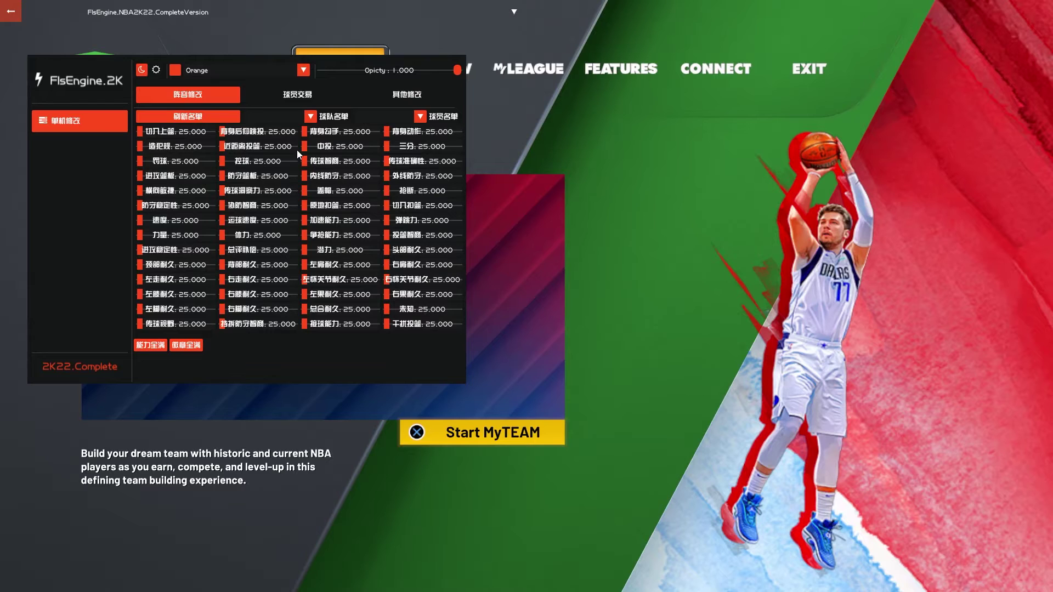
click(202, 115)
click(310, 116)
scroll(305, 164, down, 9)
scroll(305, 165, up, 9)
click(311, 117)
click(421, 116)
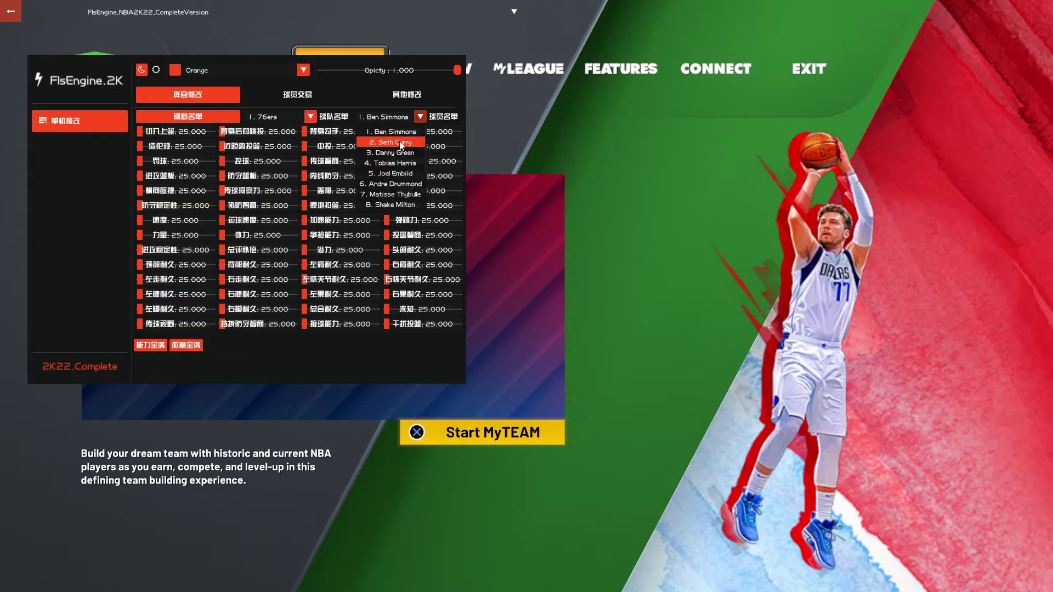
click(401, 143)
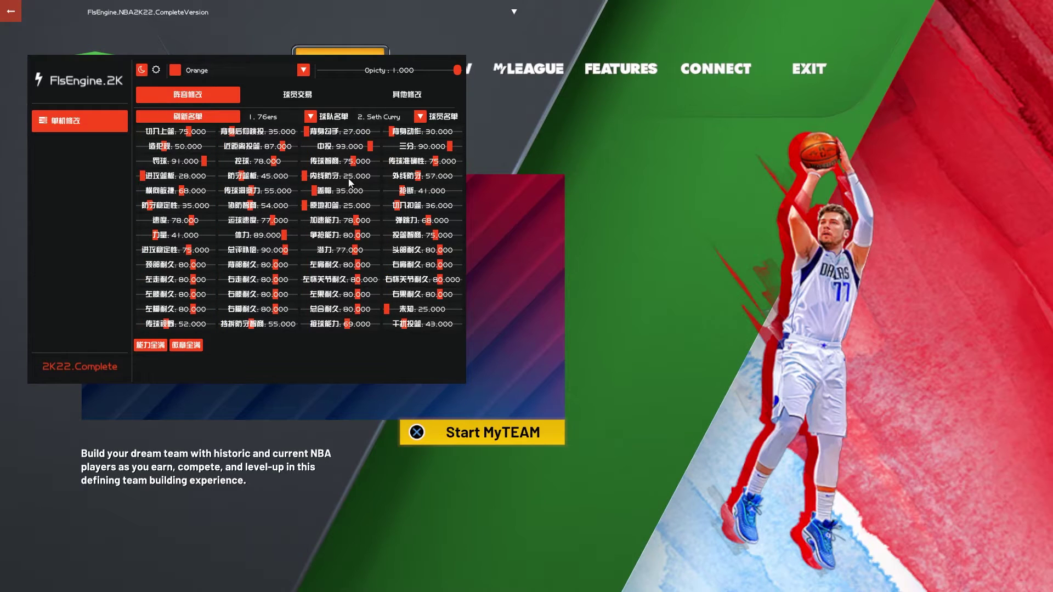
Refresh the lists on the modifier's player trade page and set the first team to the Bucks.
click(331, 100)
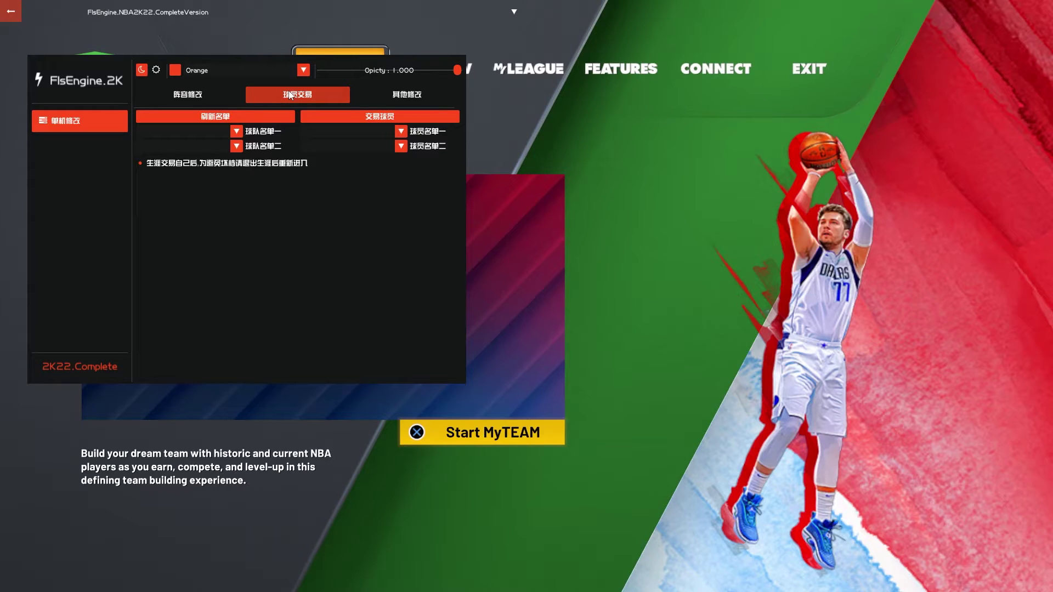
click(228, 116)
click(237, 132)
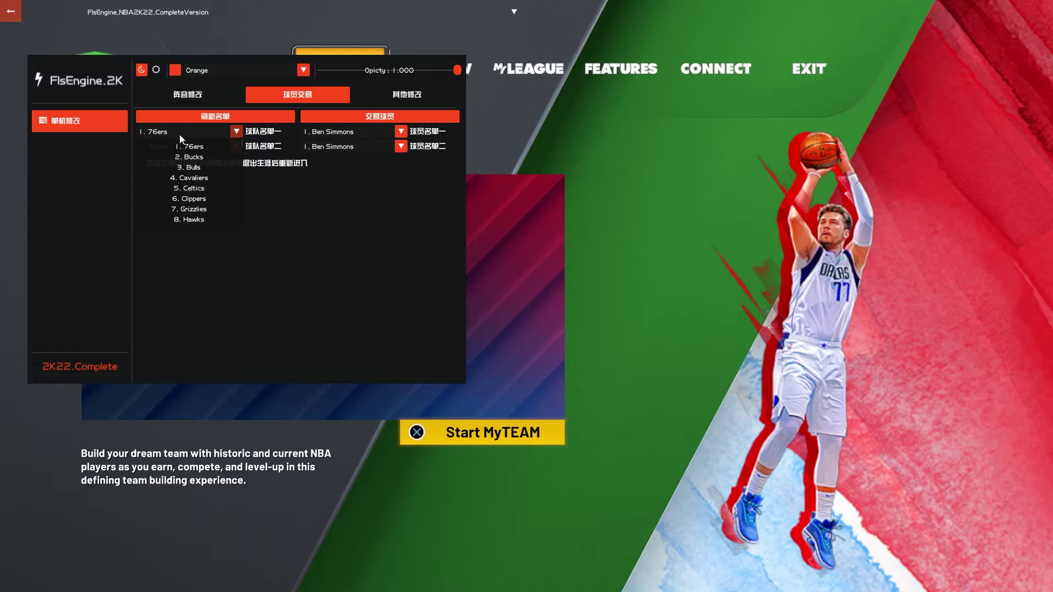
click(189, 157)
click(370, 131)
click(127, 162)
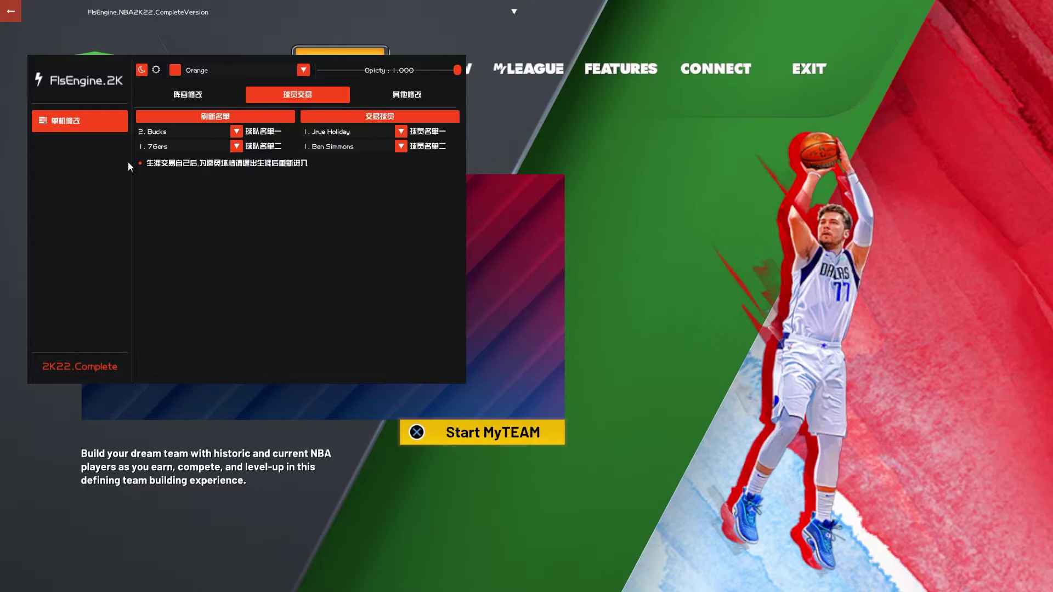
Set the second trade team to the Bulls with Zach LaVine as its player.
click(200, 147)
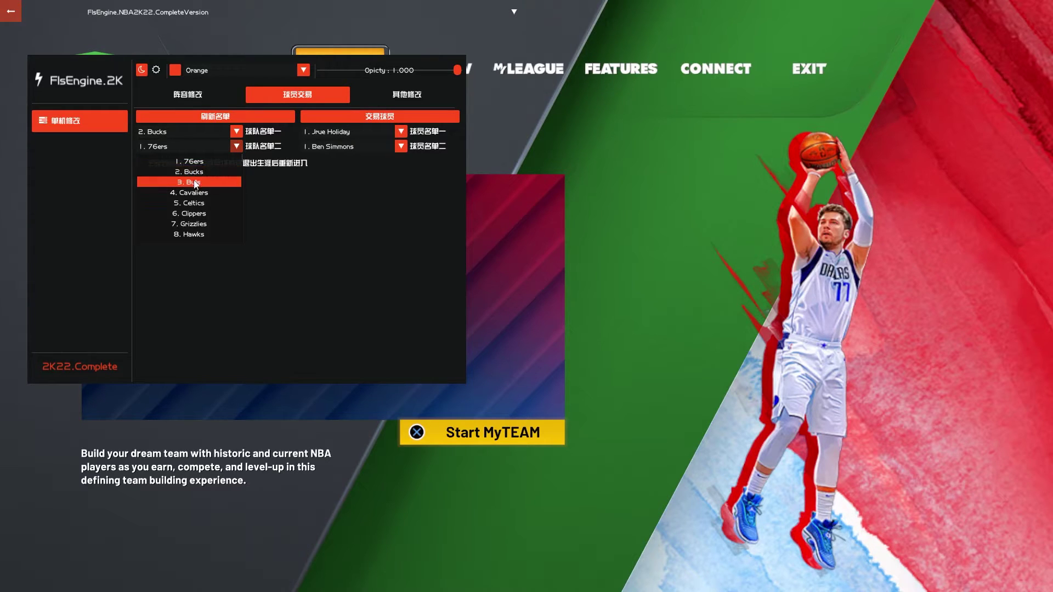
click(193, 182)
click(402, 146)
click(354, 171)
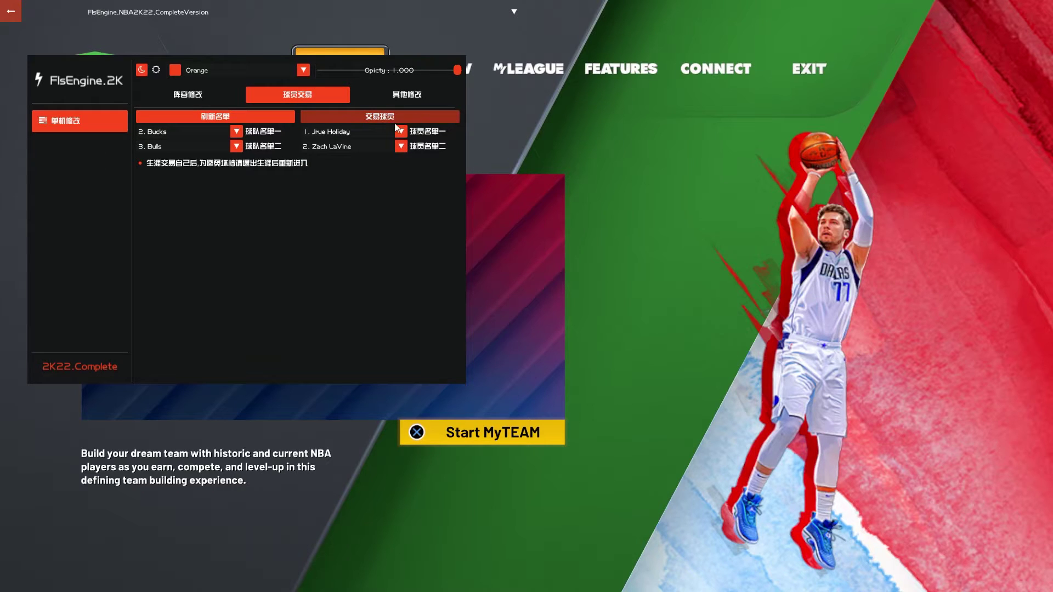
Hide the modifier overlay in the game and close the In Game Third Tab.png image in Photos.
click(187, 97)
click(17, 7)
key(alt+Tab)
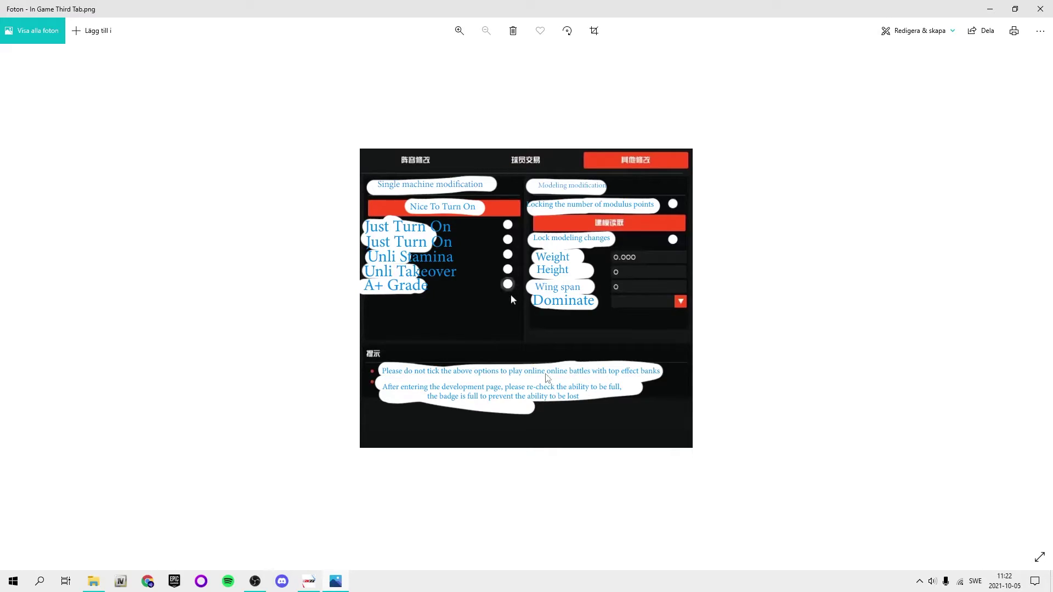
click(1029, 8)
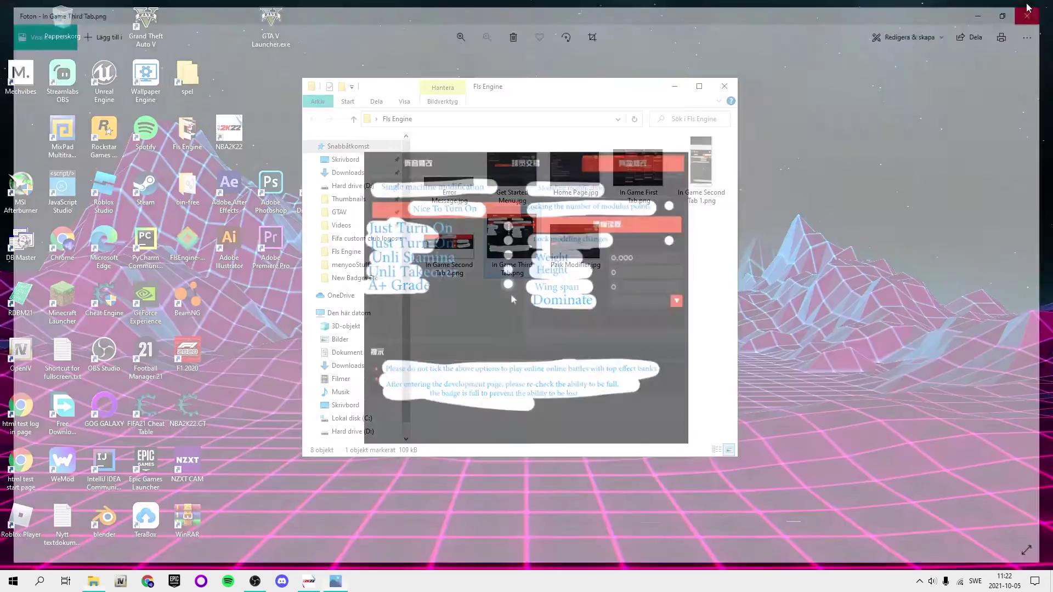
View the translated image Park Modifier.jpg from the Fls Engine folder, and close both the image and the folder.
drag(535, 92, 645, 67)
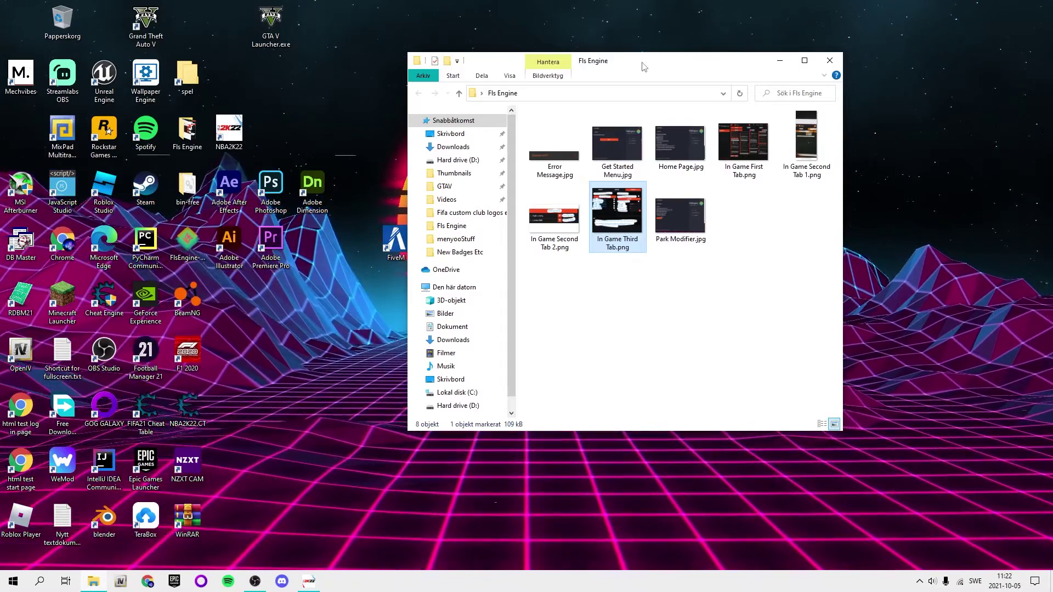
double_click(681, 217)
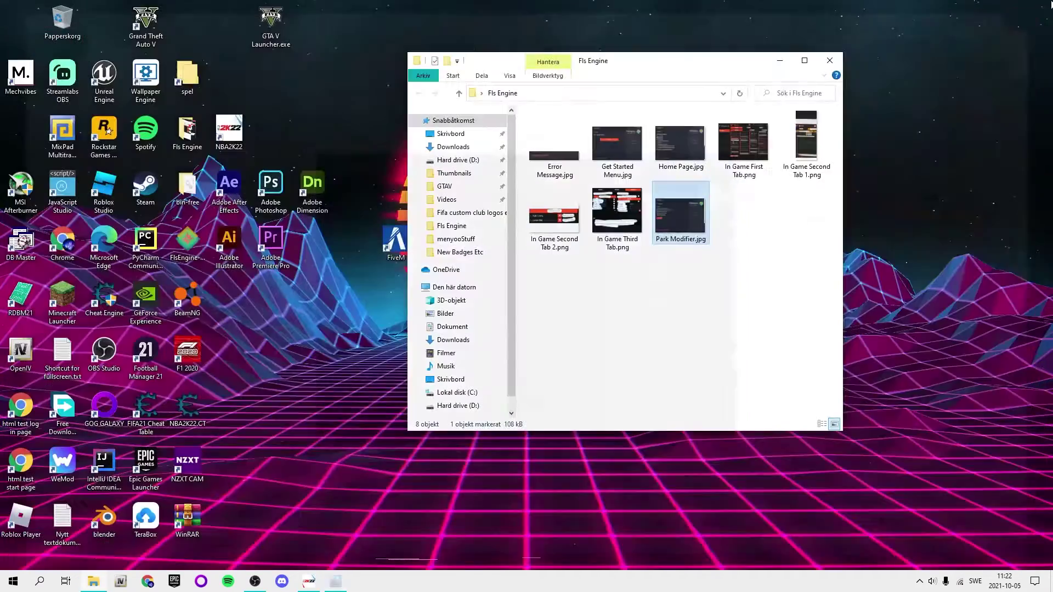
click(620, 222)
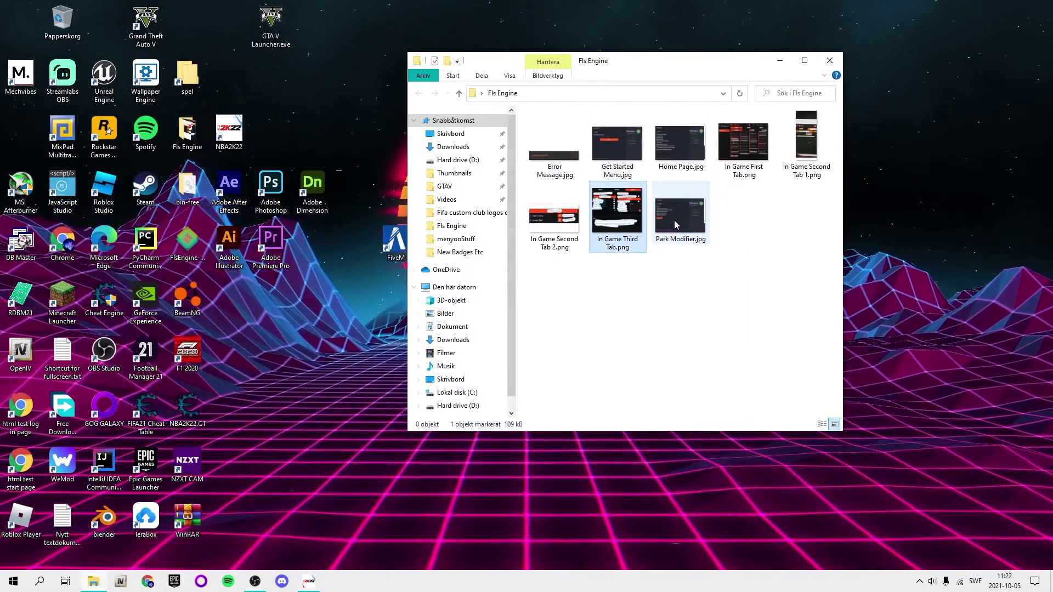
double_click(674, 219)
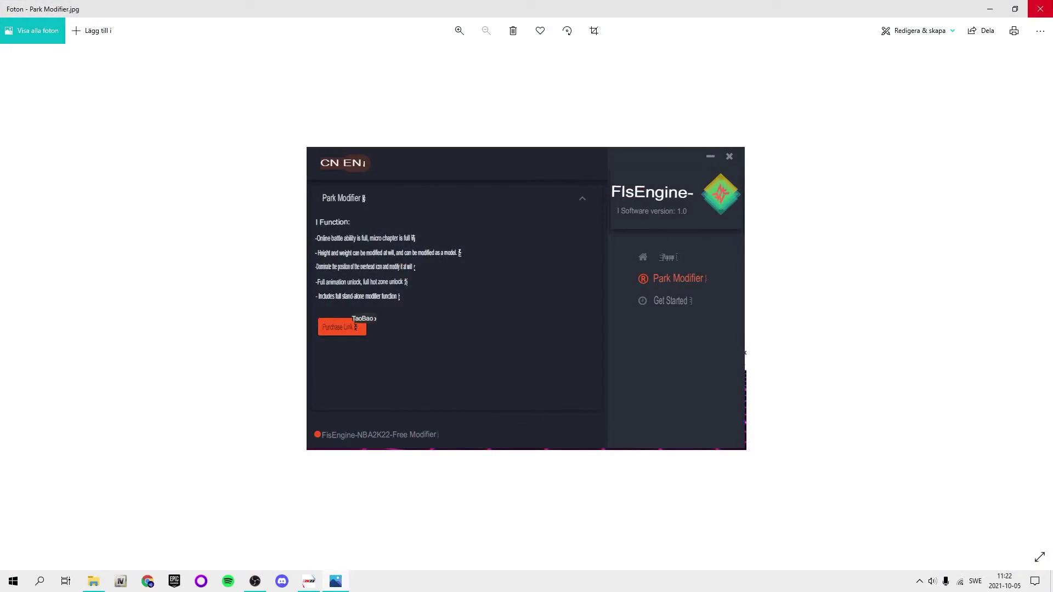
click(1040, 9)
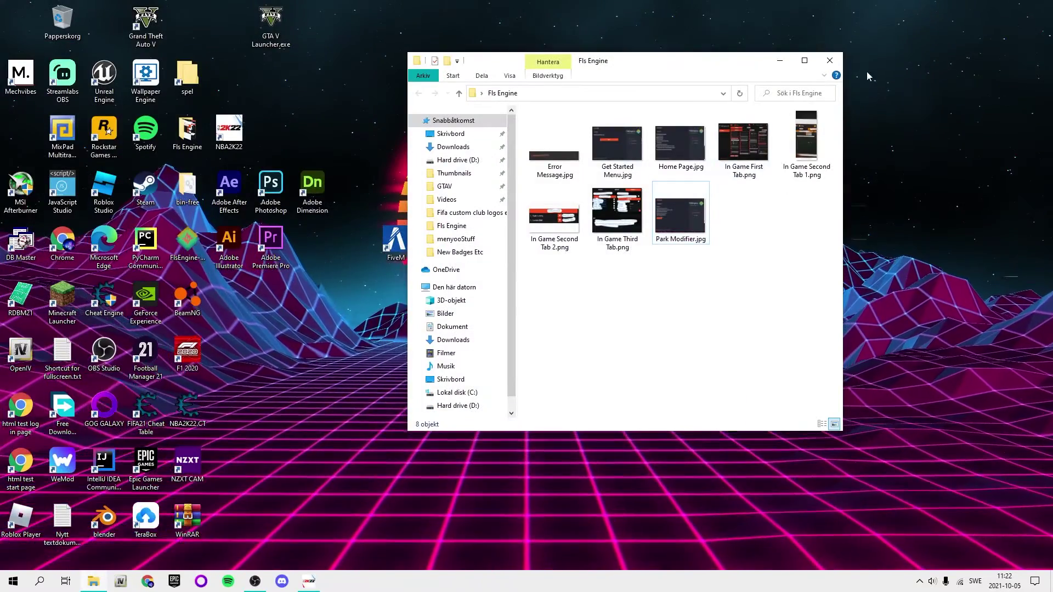
click(832, 62)
Switch to NBA 2K22, look through the Features options of the main menu, and return to the main menu.
key(alt+Tab)
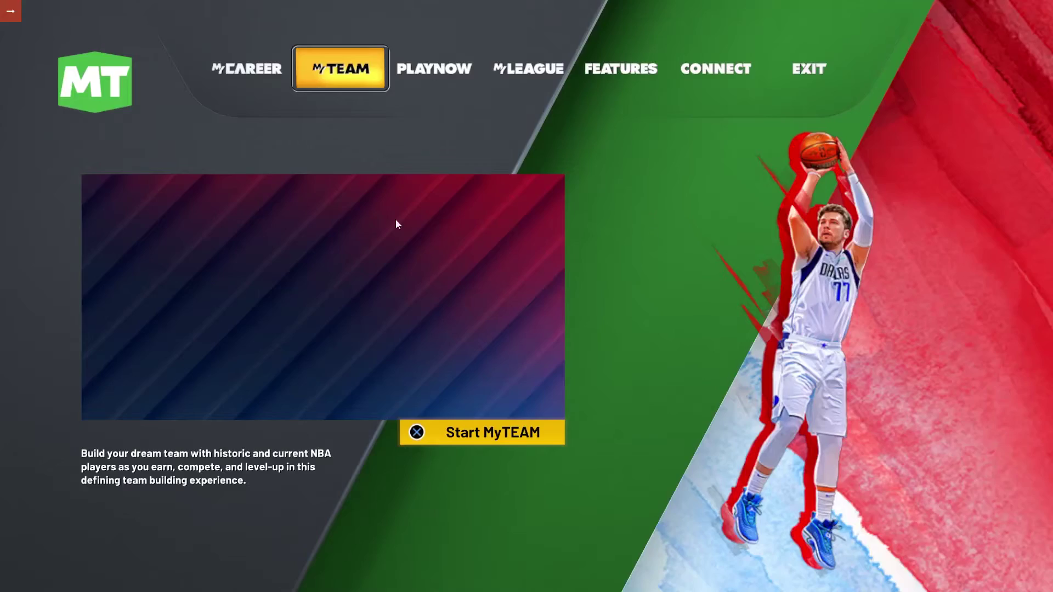
key(Right)
key(Right)
key(Right)
key(Right)
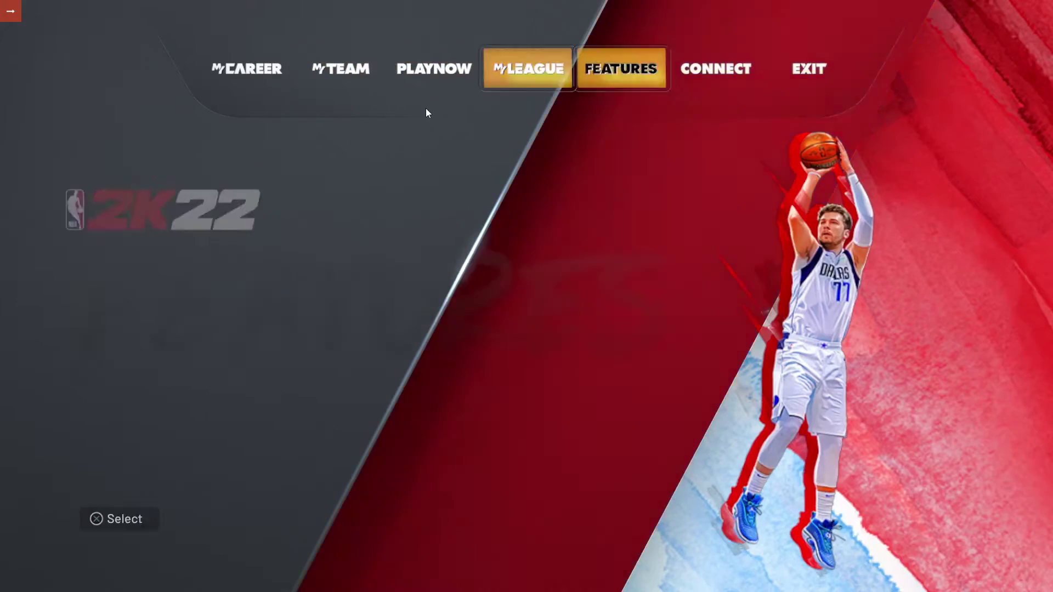
key(Left)
key(Left)
key(Right)
key(Right)
key(Return)
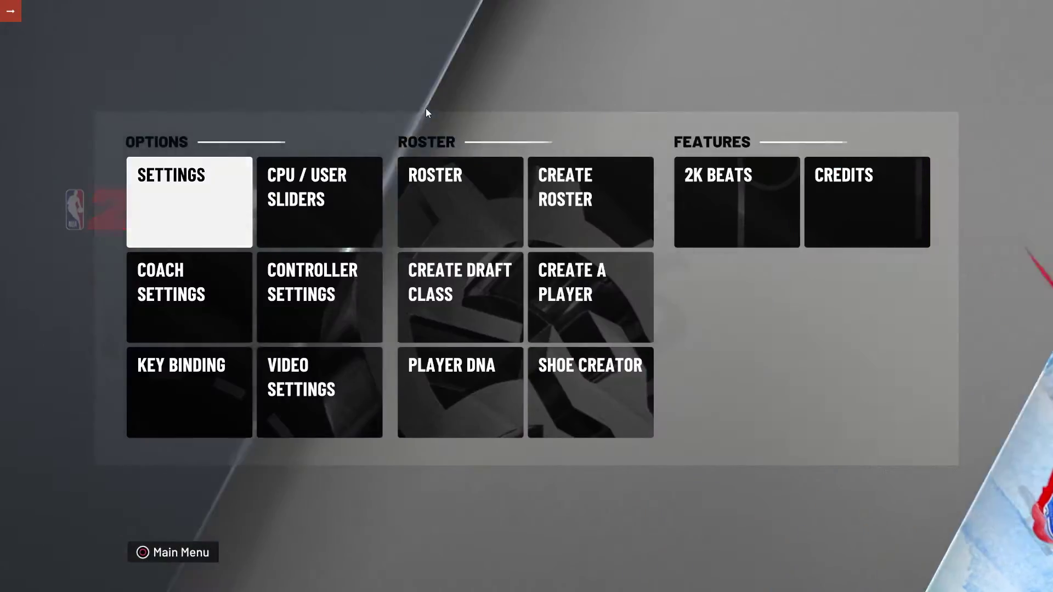
key(Escape)
Open the desktop cheat table NBA2K22.CT in Cheat Engine and attach it to NBA2K22.exe, keeping the current address list.
key(alt+Tab)
double_click(186, 401)
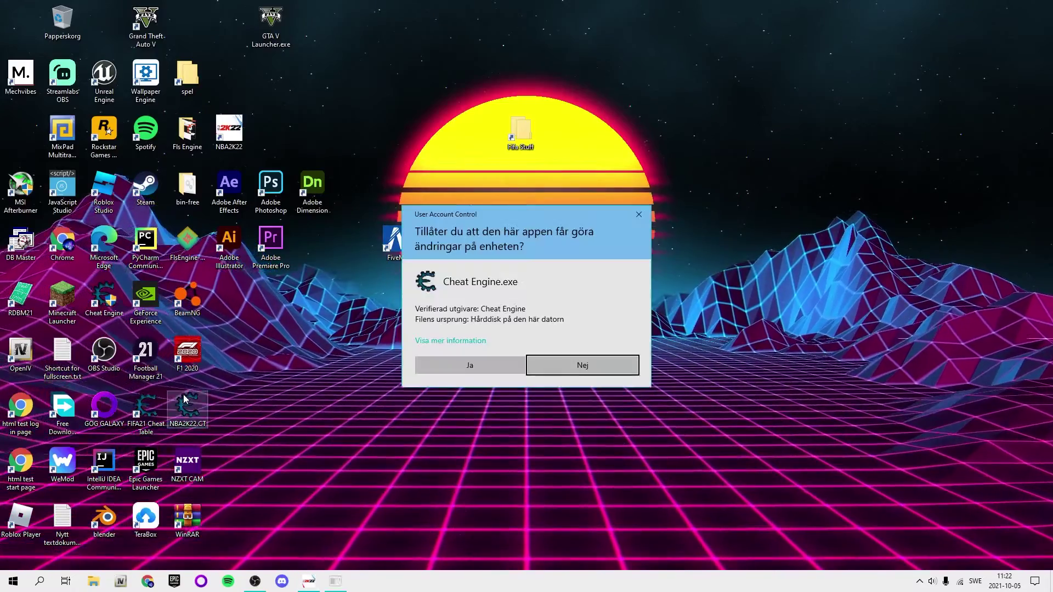
click(439, 367)
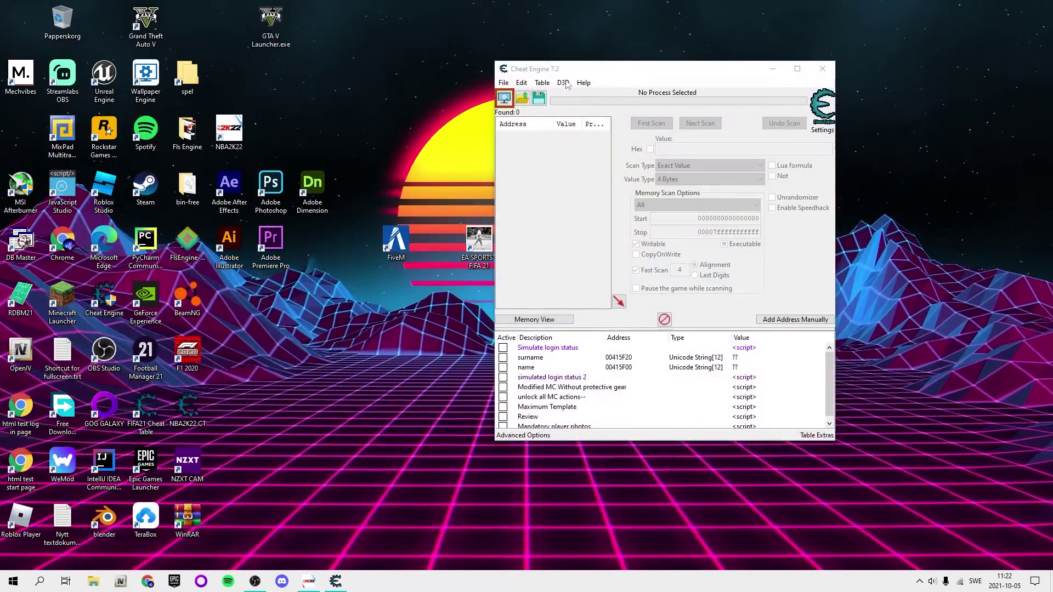
click(505, 99)
double_click(448, 233)
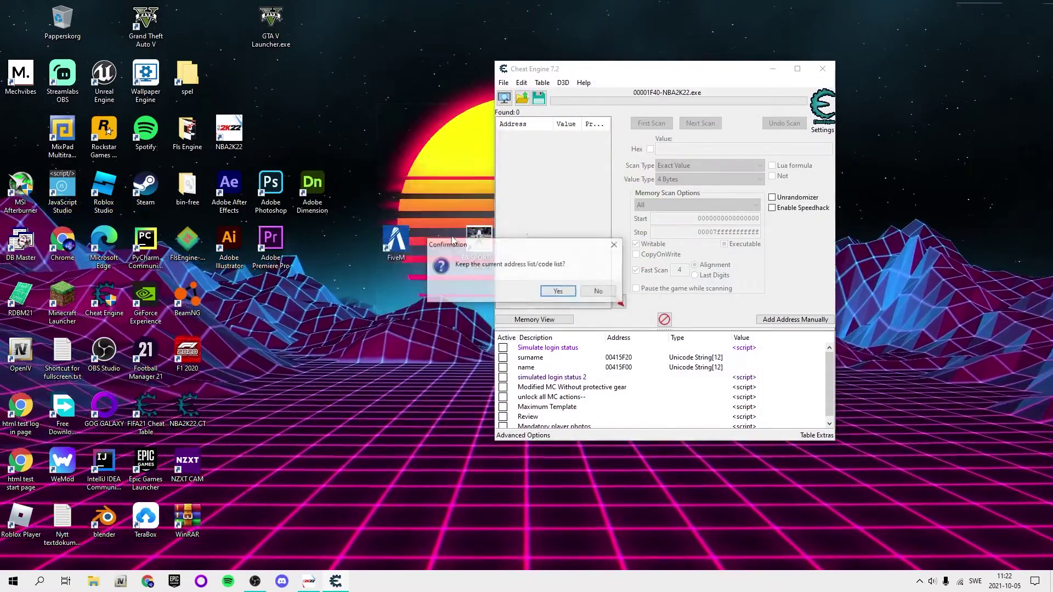
click(576, 292)
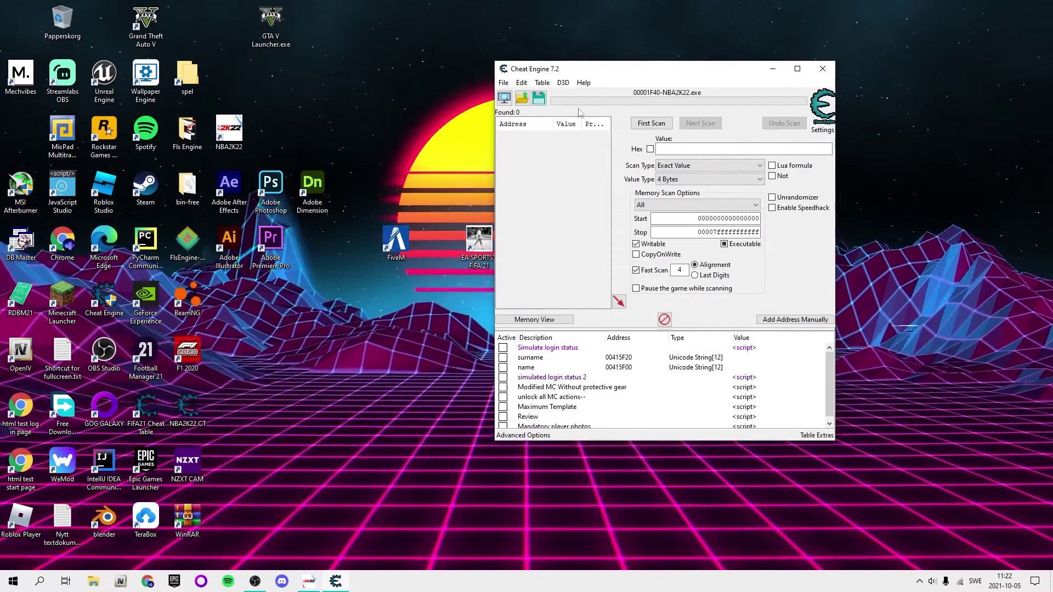
Activate the table entries Simulate login status, surname, name, simulated login status 2, Modified MC Without protective gear and unlock all MC actions.
click(503, 349)
click(503, 368)
click(503, 378)
click(503, 387)
click(503, 397)
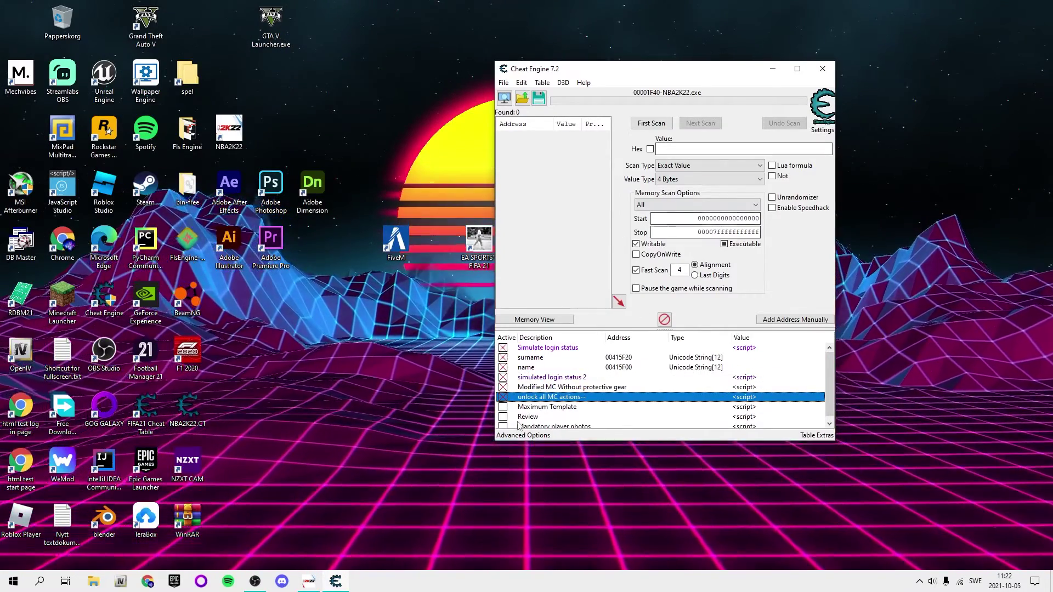
Switch to NBA 2K22 and open MyCAREER from the main menu to reach the save files.
key(alt+Tab)
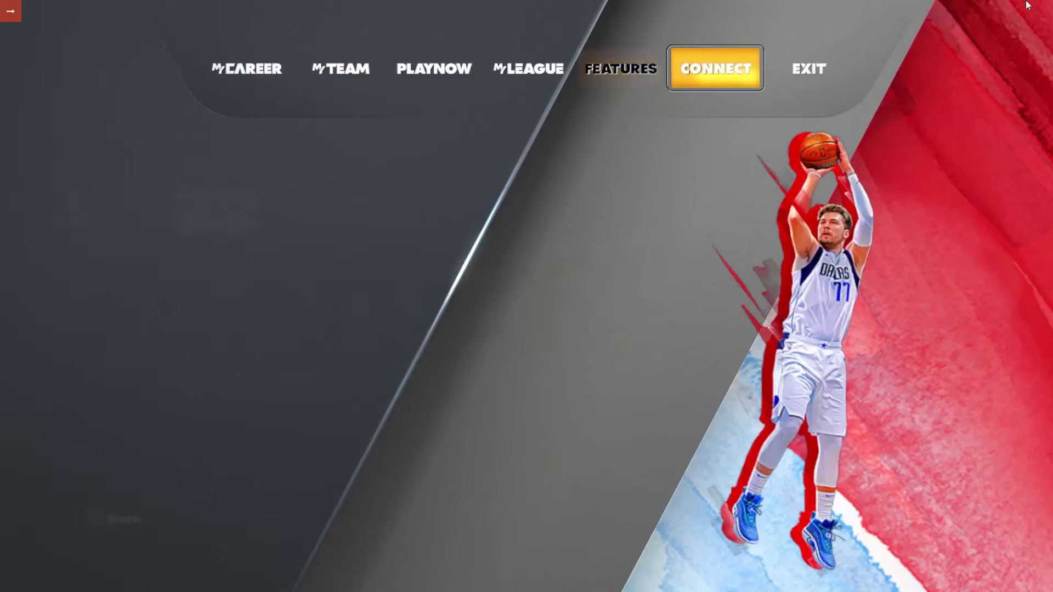
key(Left)
key(Left)
key(Left)
key(Left)
key(Left)
key(Return)
key(Down)
key(Up)
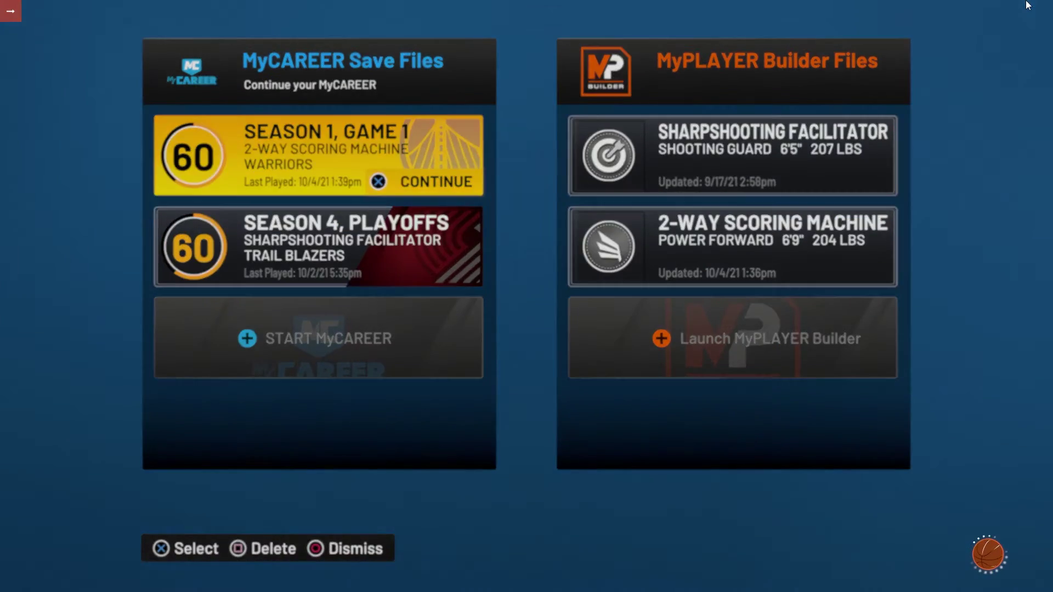
Look at the Neighborhood page of the Season 1, Game 1 career and return to the MyCAREER save files.
key(Right)
key(Right)
key(Right)
key(Right)
key(Right)
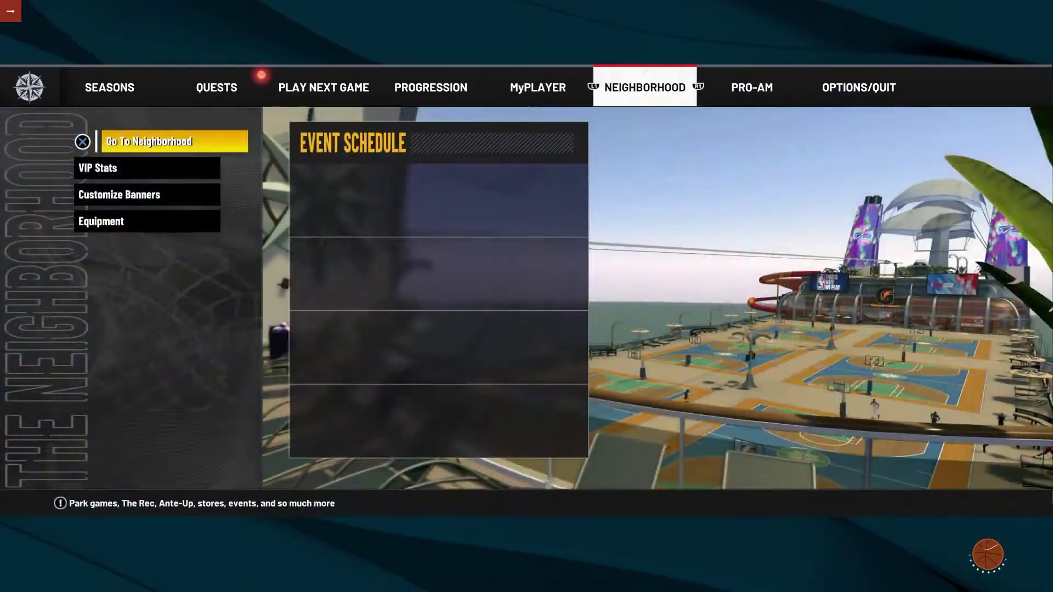
key(Return)
key(Return)
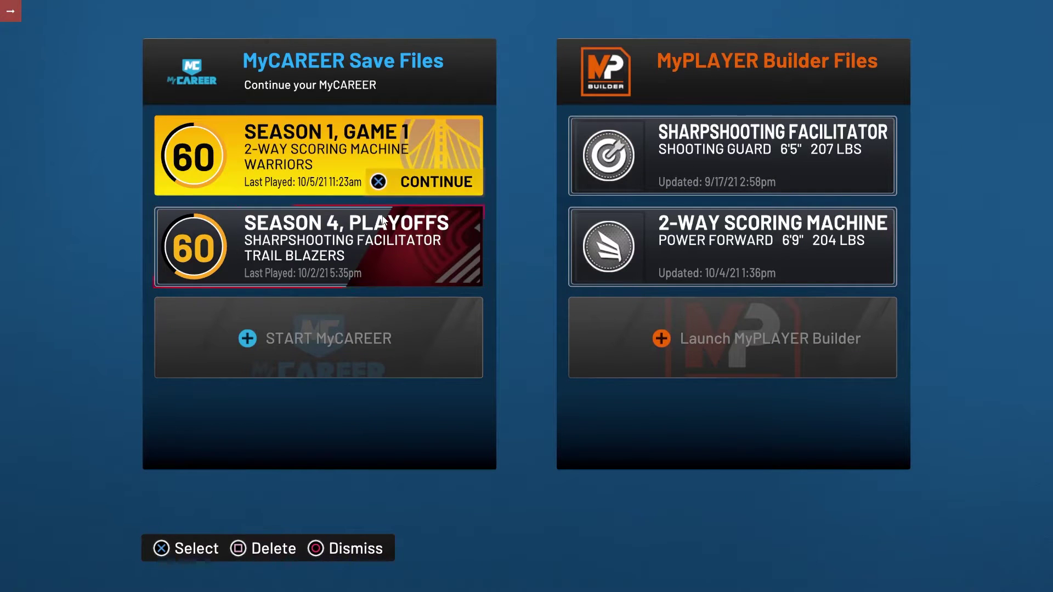
Delete the Season 1, Game 1 Warriors save from the MyCAREER save files.
key(Delete)
key(Down)
key(Return)
key(Down)
key(Up)
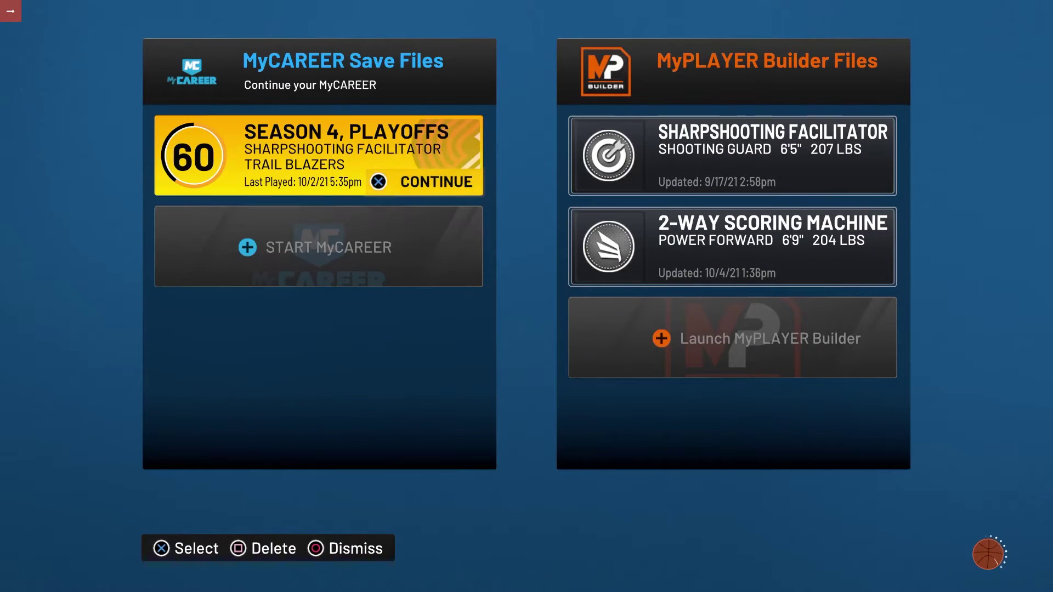
Delete the 2-Way Scoring Machine build from the MyPLAYER Builder files.
key(Right)
key(Down)
key(Up)
key(Down)
key(Delete)
key(Down)
key(Return)
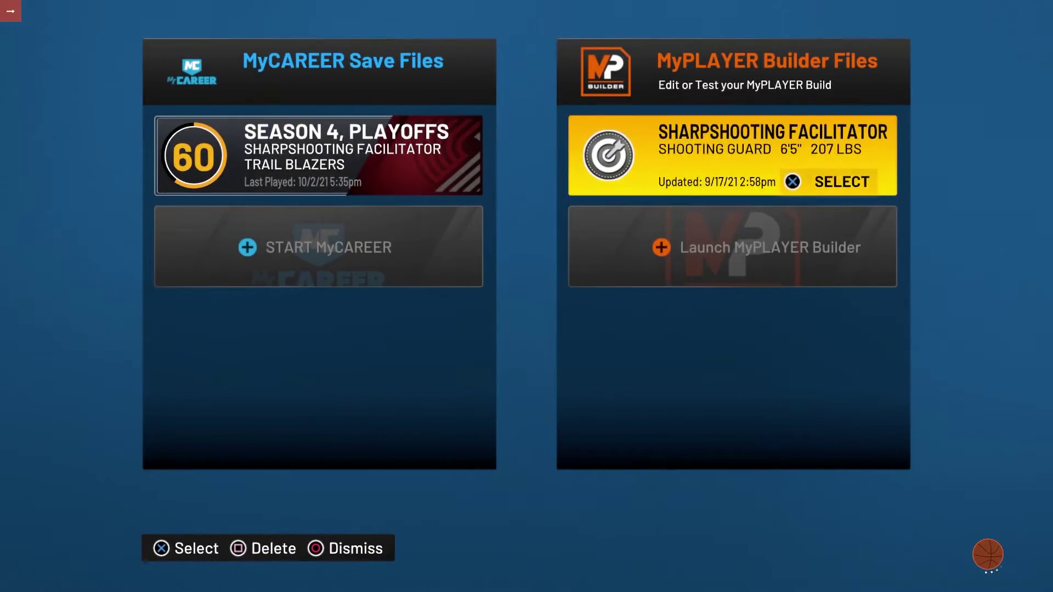
Load the Season 4, Playoffs MyCAREER save and look through its Play Next Game and Progression pages.
key(Left)
key(Return)
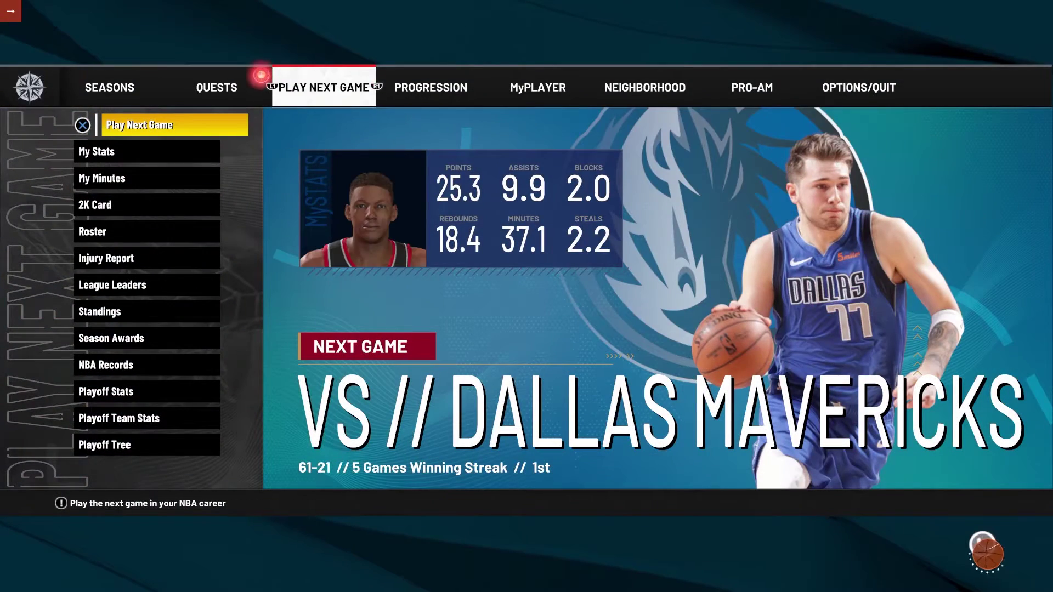
key(Down)
key(Down)
key(Down)
key(Down)
key(Up)
key(Up)
key(Up)
key(Up)
key(Up)
key(Right)
key(Right)
key(Left)
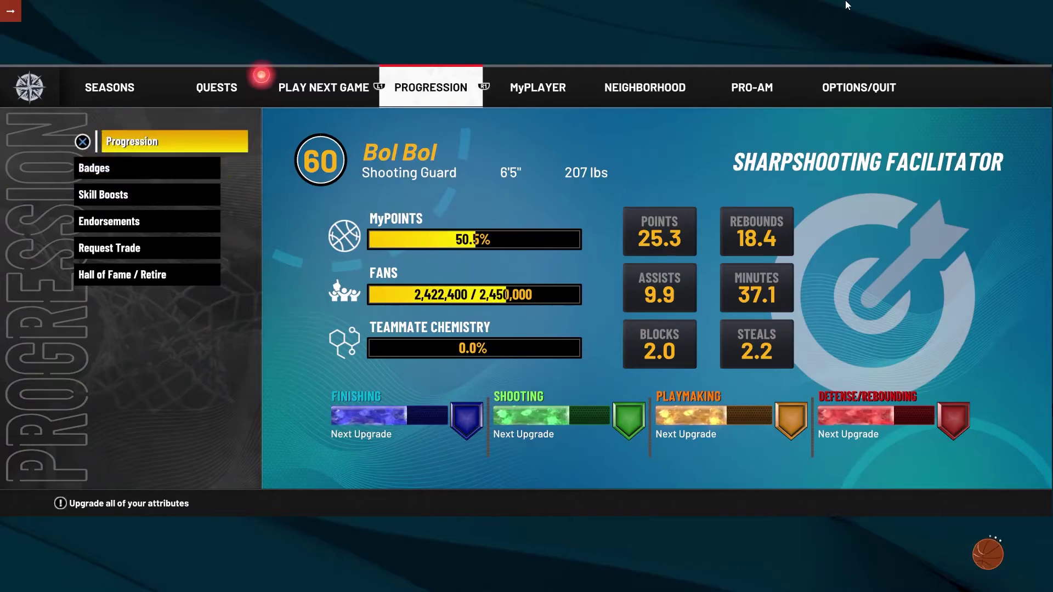
Examine the career's MyPLAYER and Progression pages.
key(Escape)
key(Up)
key(Right)
key(Right)
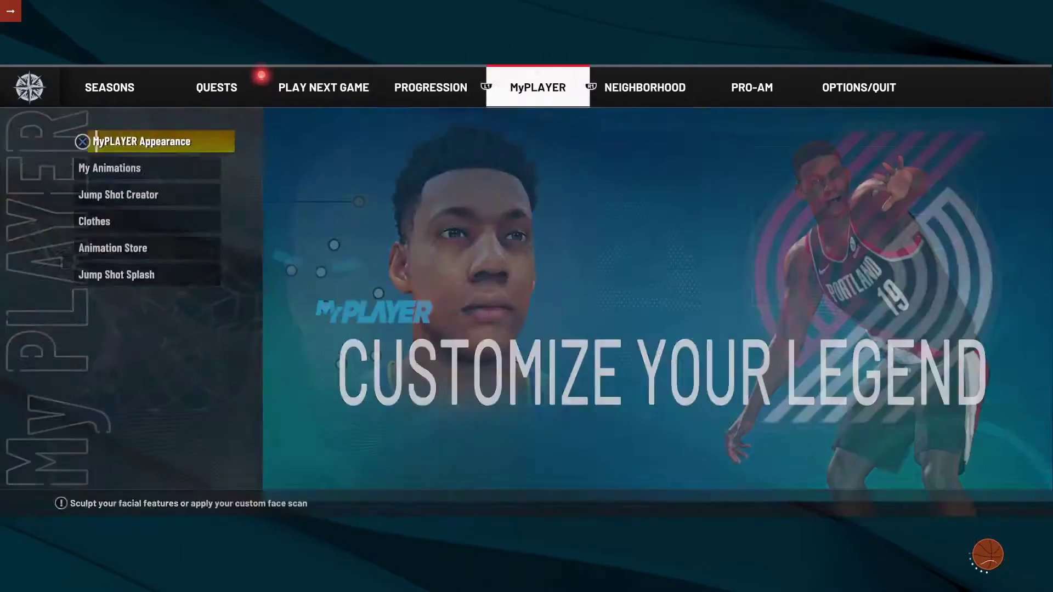
key(Left)
key(Left)
key(e)
key(e)
key(q)
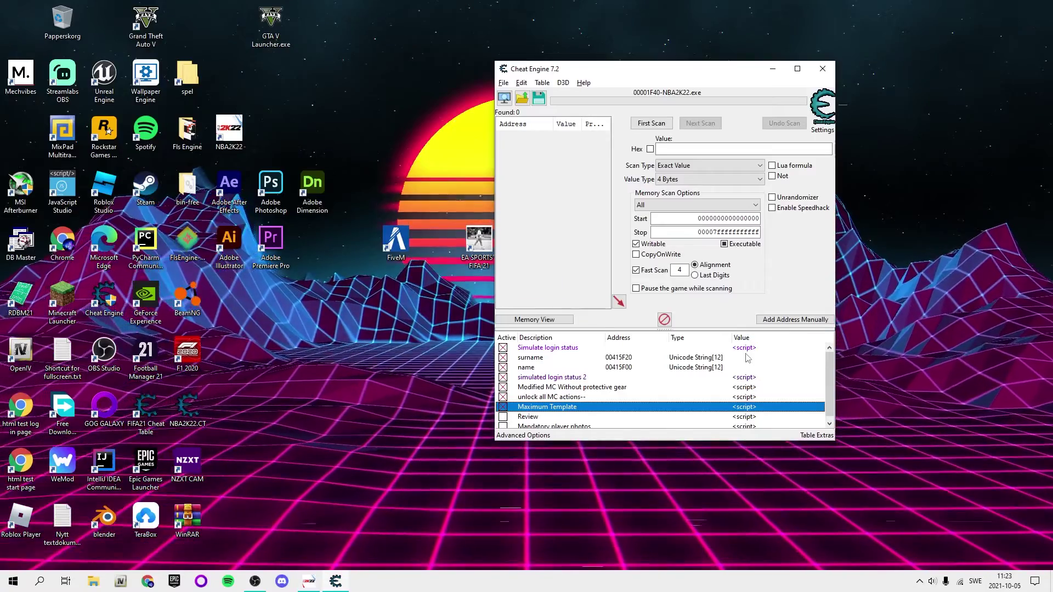
Check the surname entry's value in Cheat Engine, and return to NBA 2K22 to browse the career pages from Progression to Play Next Game.
double_click(746, 358)
key(Escape)
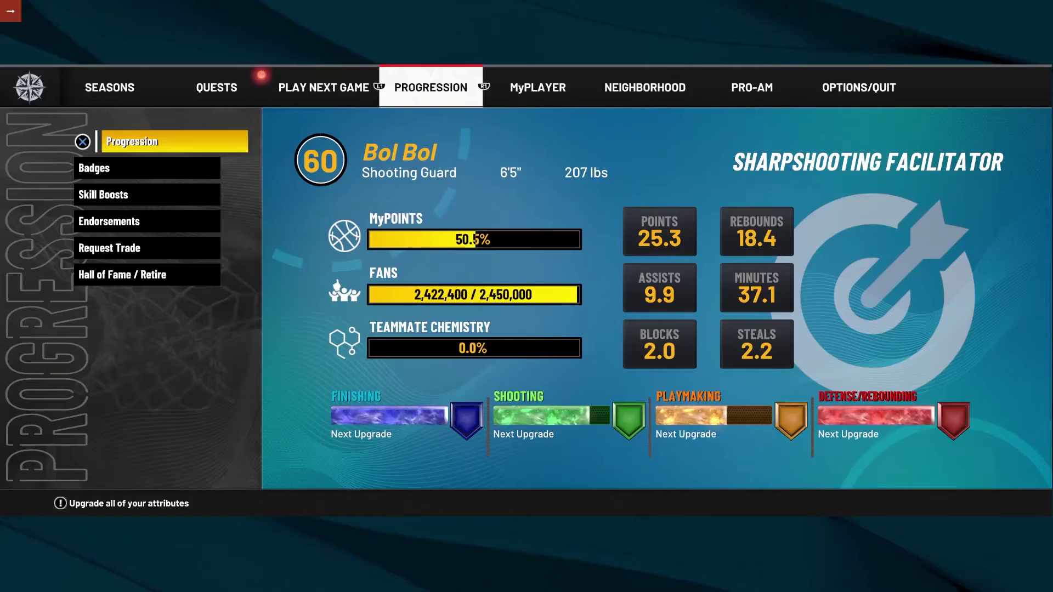
key(e)
key(e)
key(e)
key(e)
key(q)
key(q)
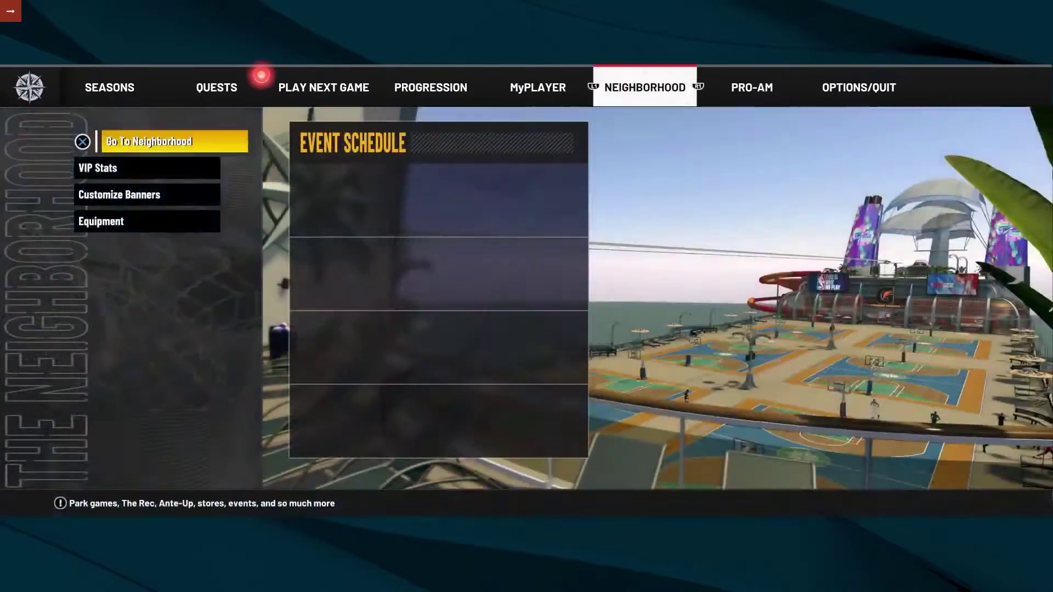
key(q)
key(q)
key(q)
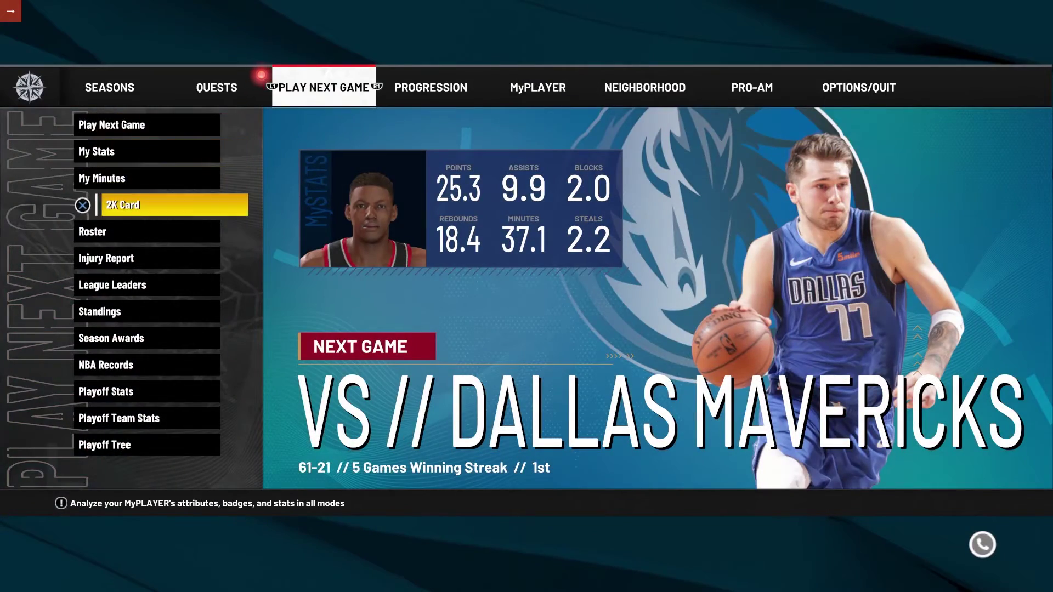
Open the Roster from Play Next Game and switch the viewer to the Golden State Warriors.
key(Down)
key(Return)
key(Down)
key(Down)
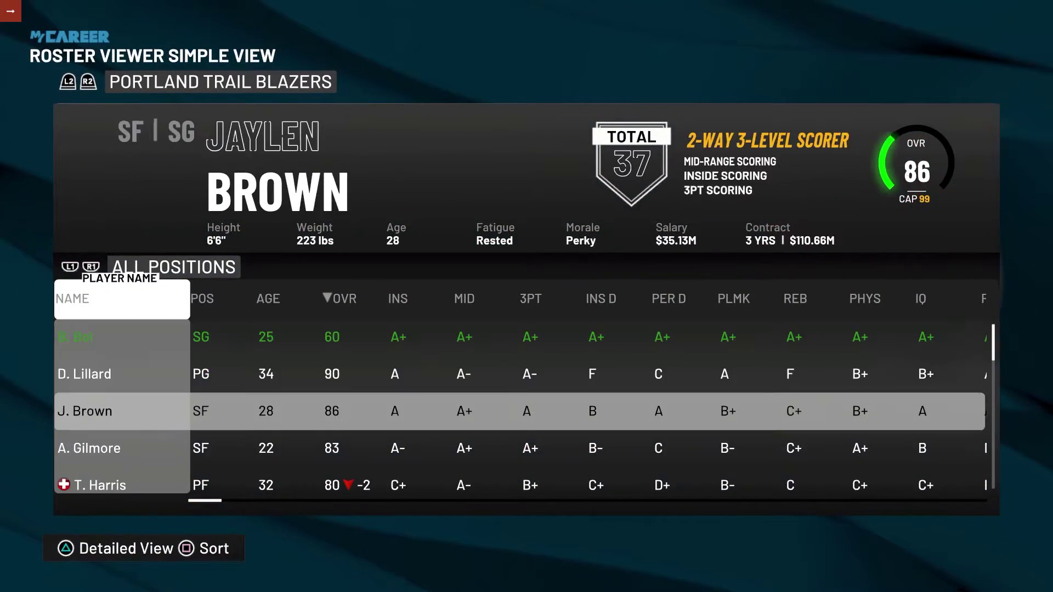
key(e)
key(e)
key(Page_Up)
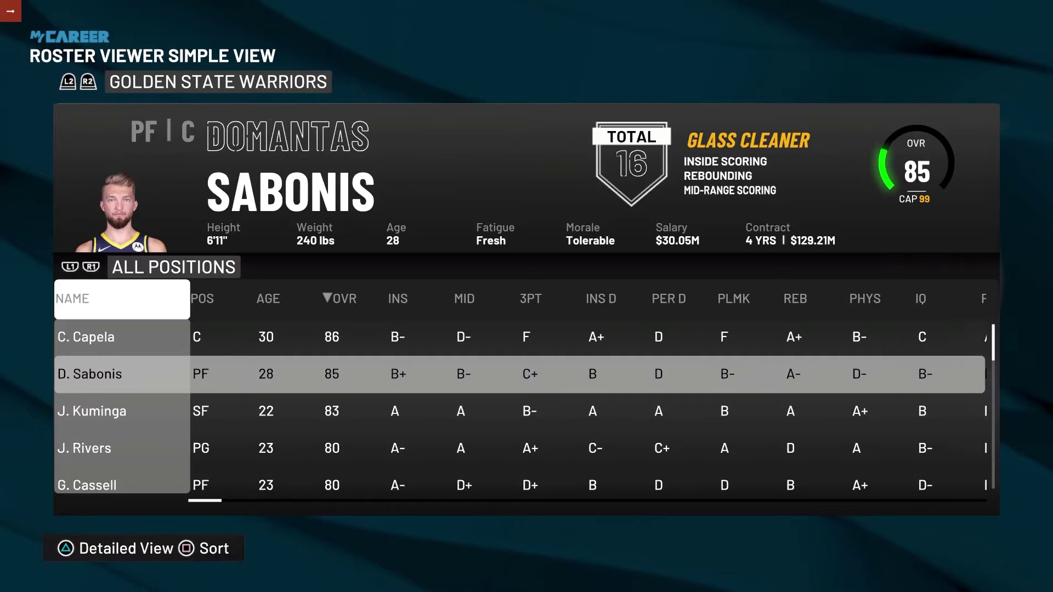
Examine the Golden State Warriors players and switch the roster viewer to the Washington Wizards.
key(Down)
key(Down)
key(Down)
key(Down)
key(Up)
key(Up)
key(Up)
key(Up)
key(Up)
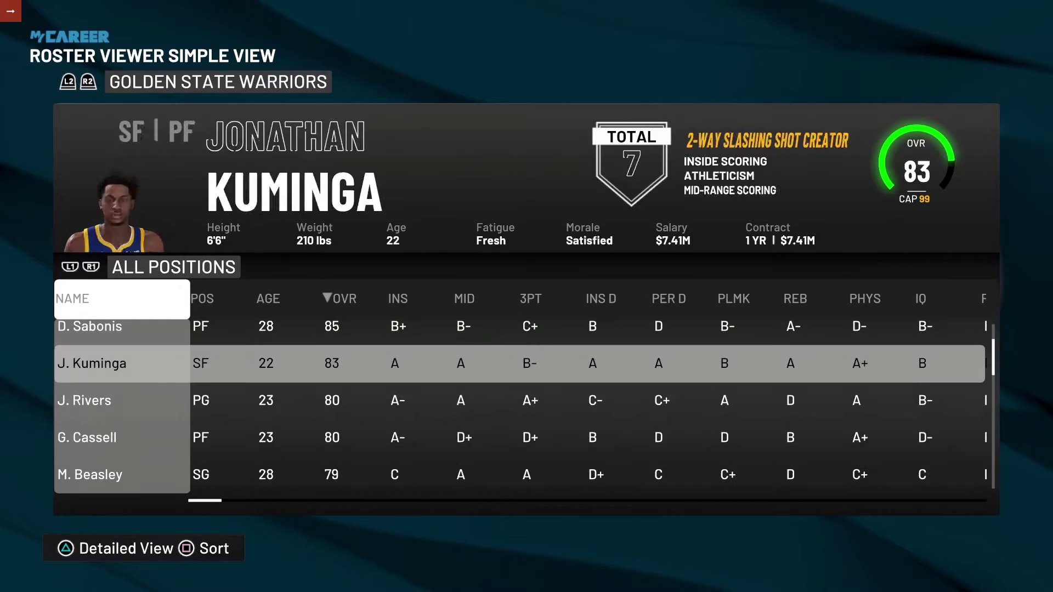
key(Page_Down)
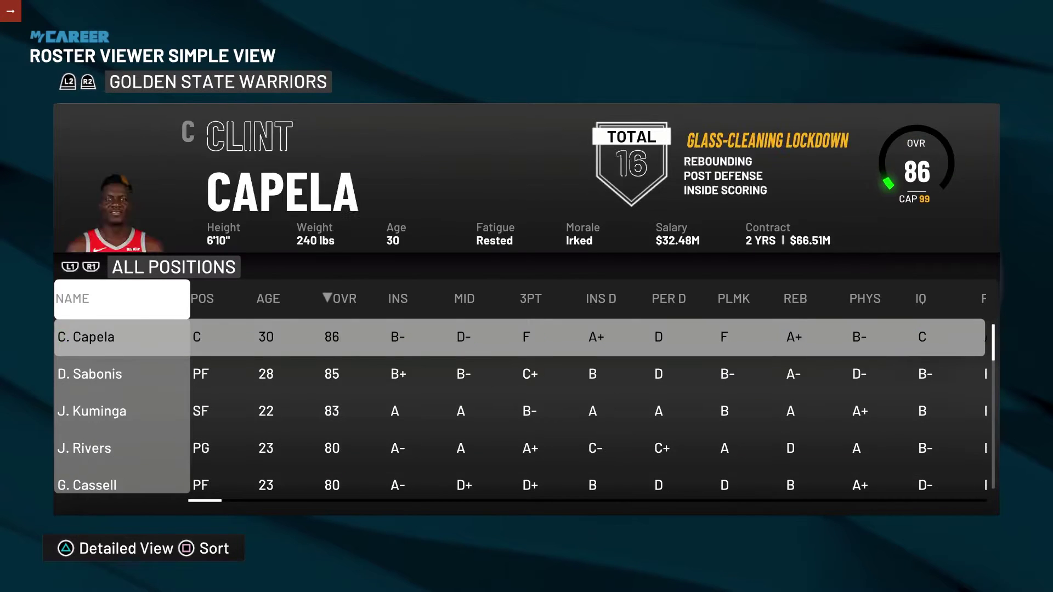
key(Page_Down)
key(Page_Up)
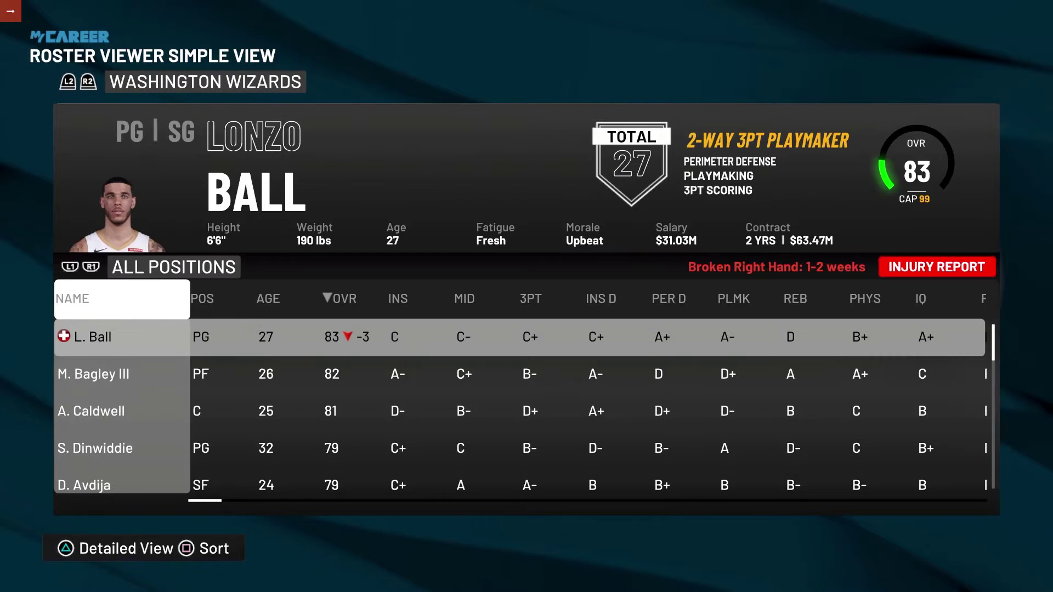
Look through the Washington Wizards roster and the All Players list in the roster viewer.
key(Down)
key(Down)
key(Page_Down)
key(Up)
key(Up)
key(Down)
key(Down)
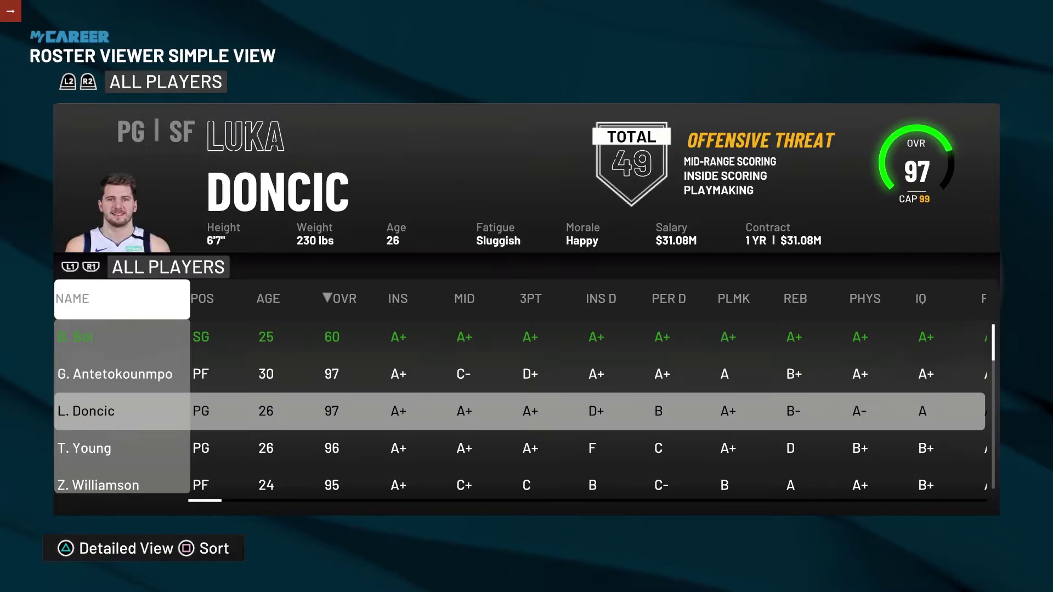
Examine the Philadelphia 76ers and Cleveland Cavaliers rosters and return to the Chicago Bulls.
key(Up)
key(Page_Down)
key(Up)
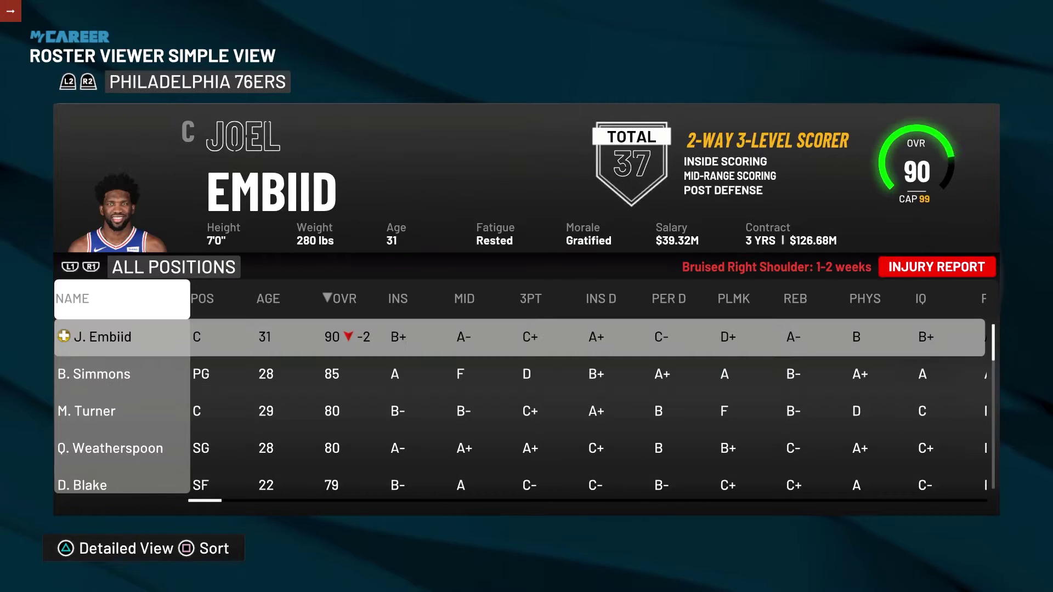
key(Page_Down)
key(Page_Down)
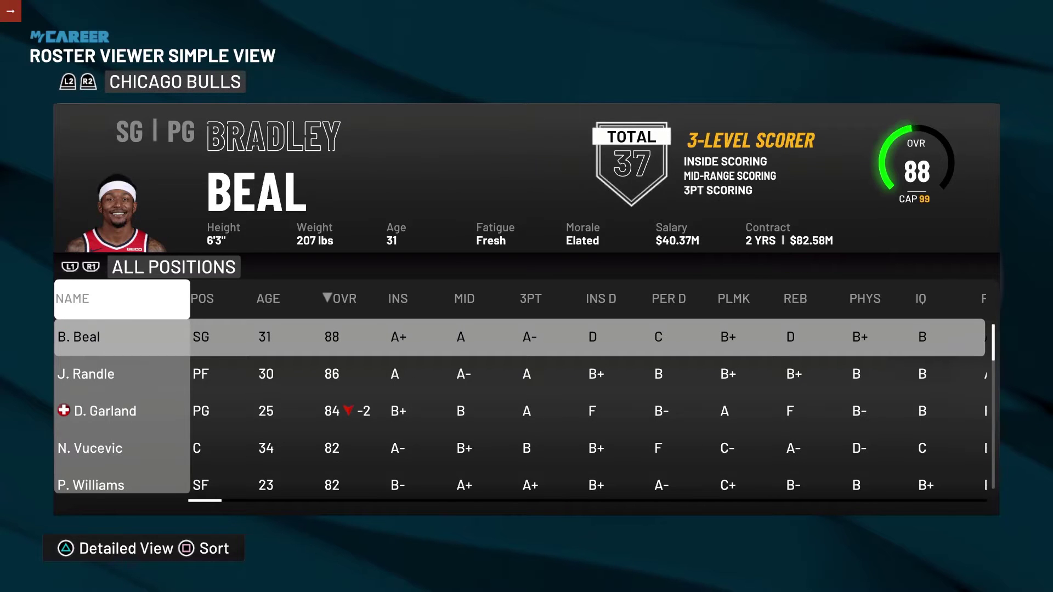
key(Page_Down)
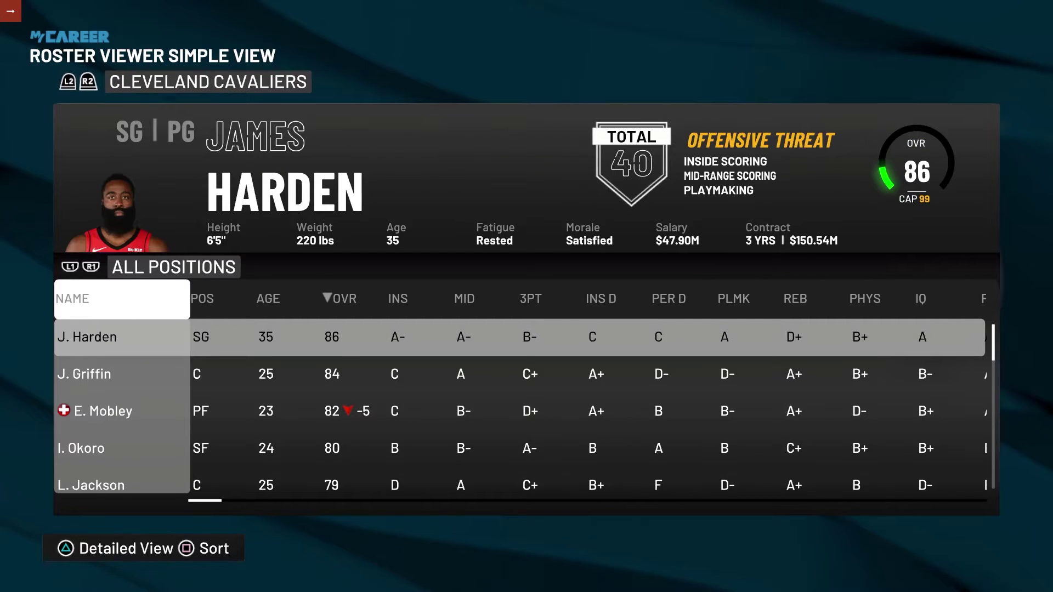
key(Page_Up)
Check the table in Cheat Engine, return to NBA 2K22, and open the FlsEngine overlay on its player trade page (球员交易).
key(alt+Tab)
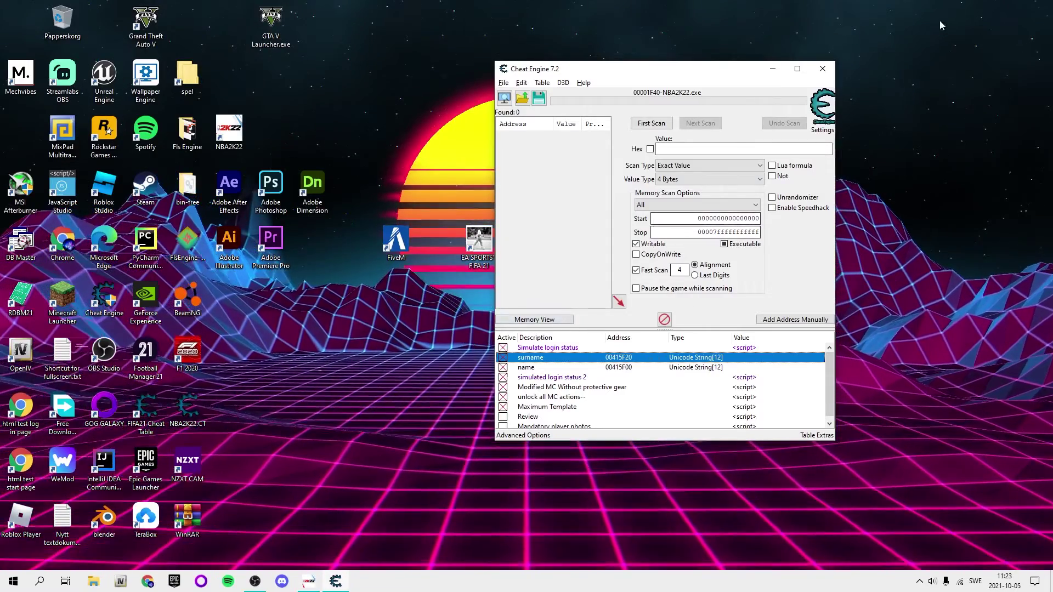
key(alt+Tab)
click(11, 18)
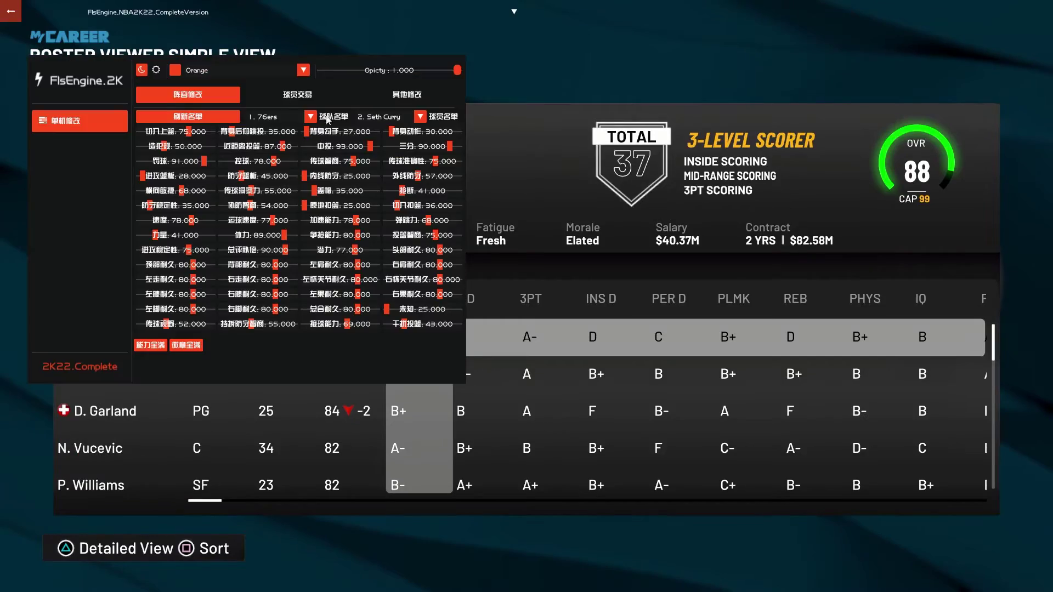
click(288, 95)
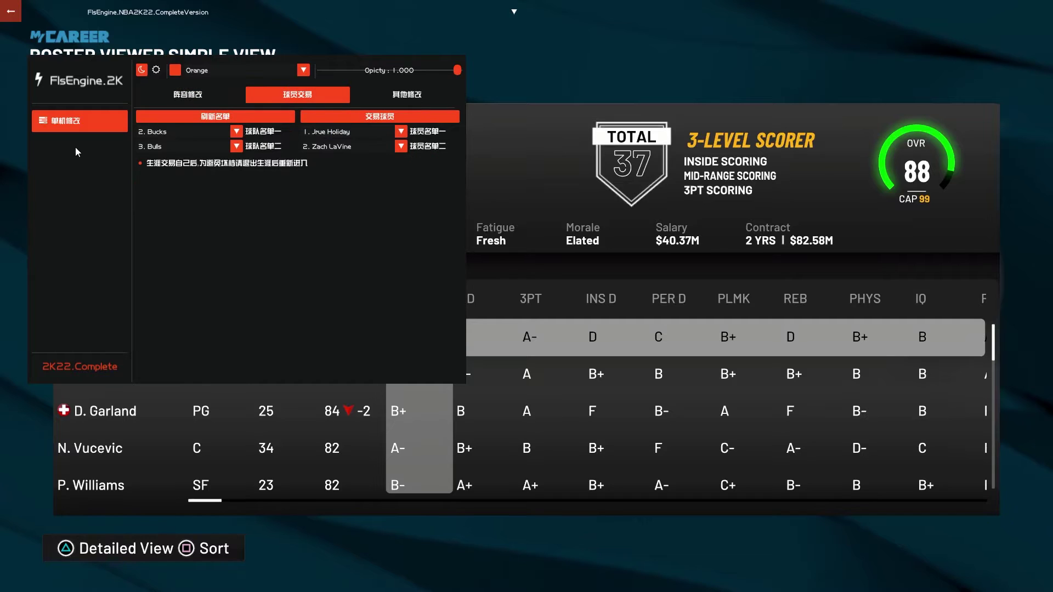
Choose the Cavaliers as the first trade team and look through its player list.
click(238, 131)
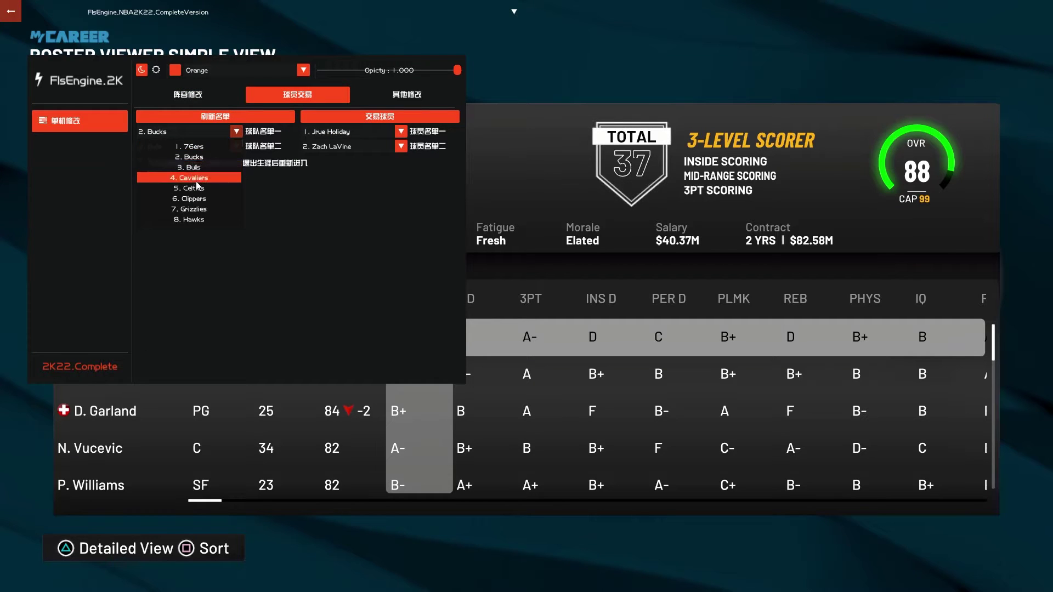
click(192, 179)
click(401, 131)
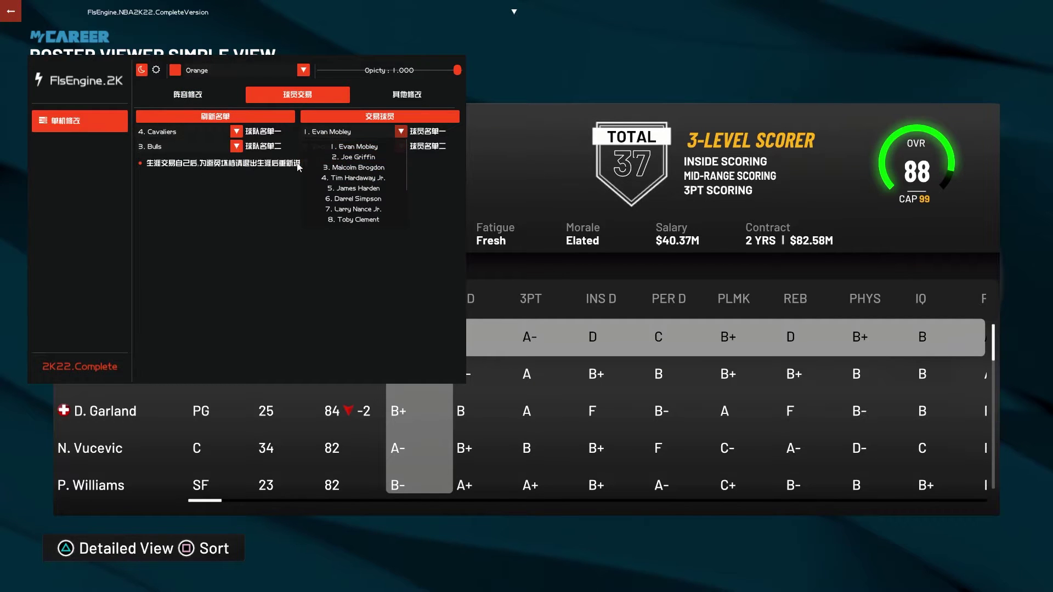
scroll(372, 203, down, 3)
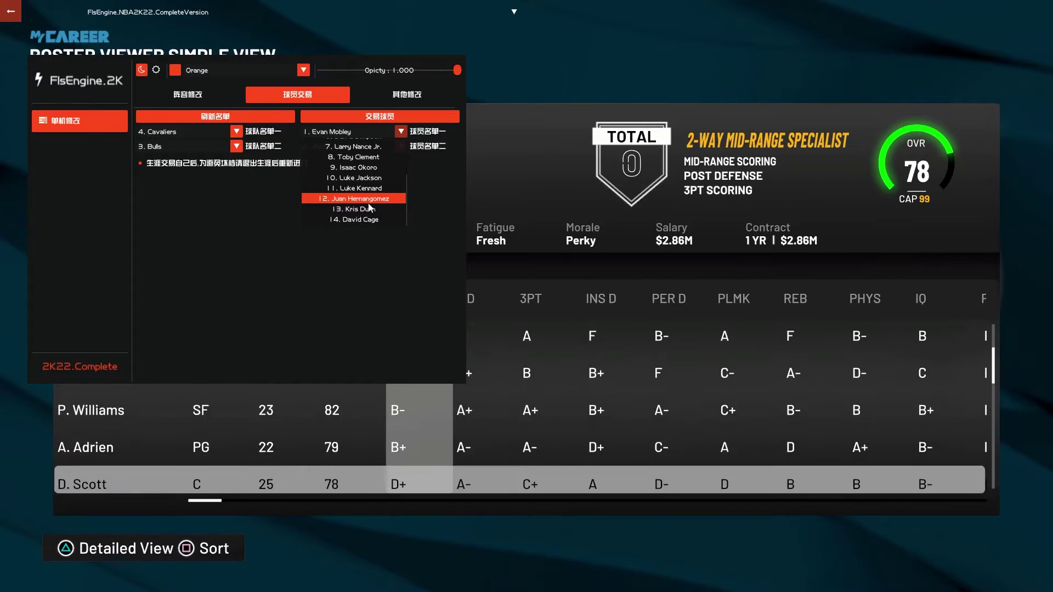
Refresh the roster lists, and set the first trade side to the Cavaliers with James Harden as the player.
click(265, 121)
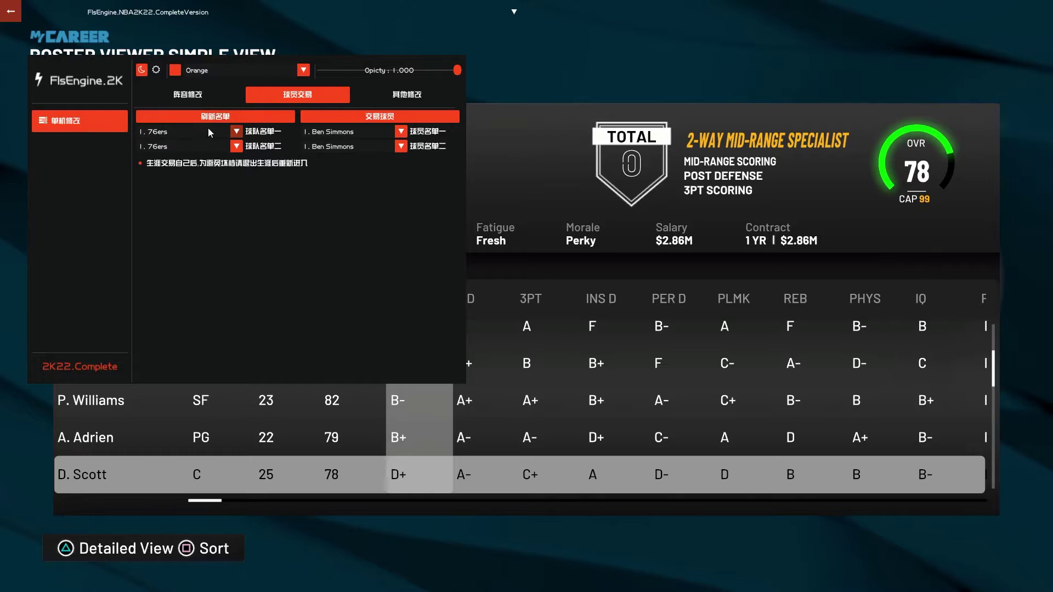
scroll(153, 177, down, 4)
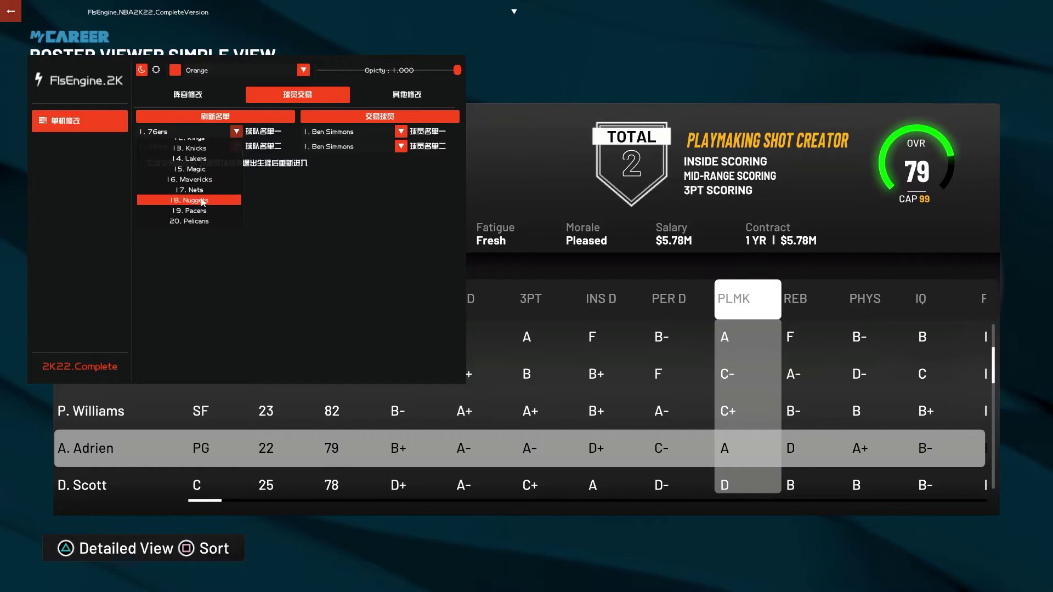
scroll(205, 198, up, 3)
click(213, 185)
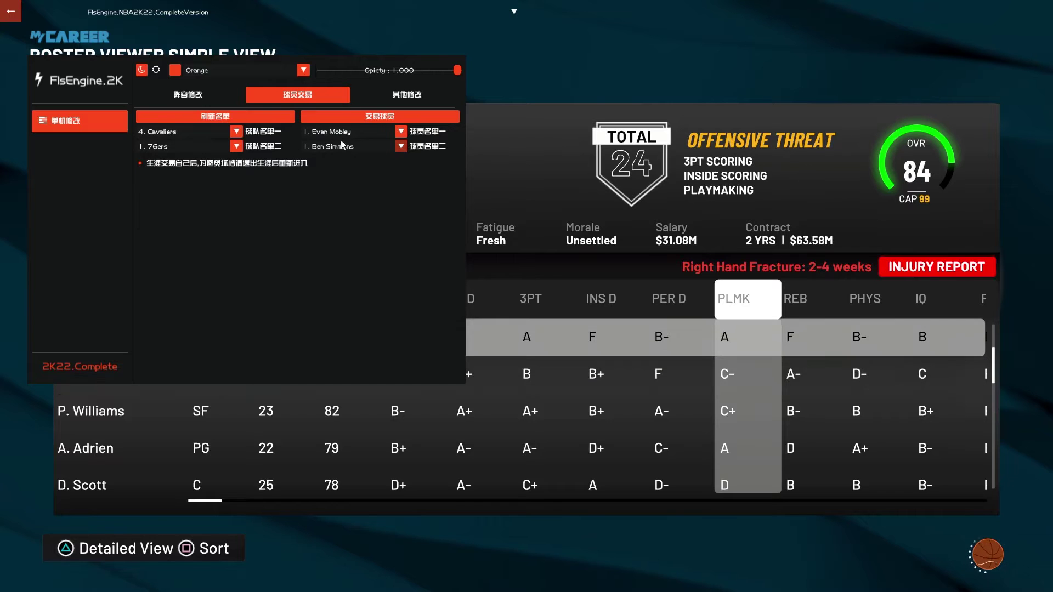
scroll(381, 215, down, 3)
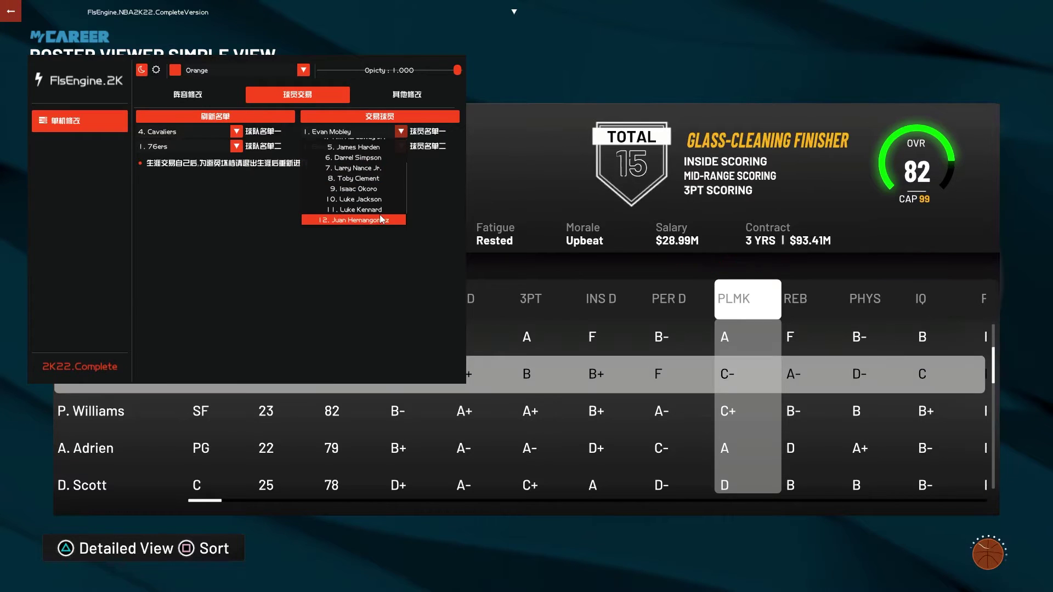
scroll(378, 214, up, 3)
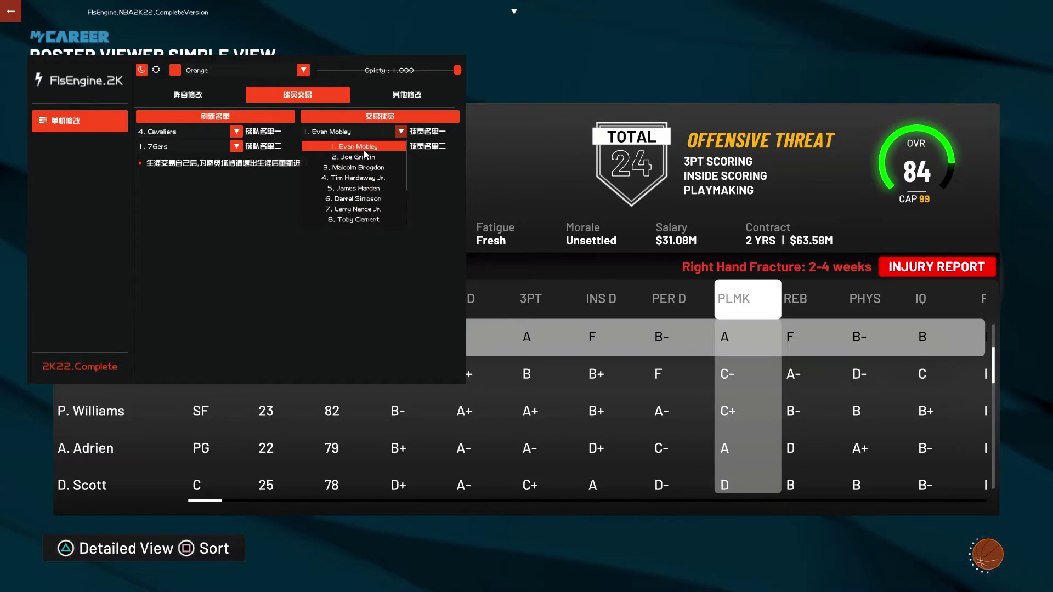
click(370, 187)
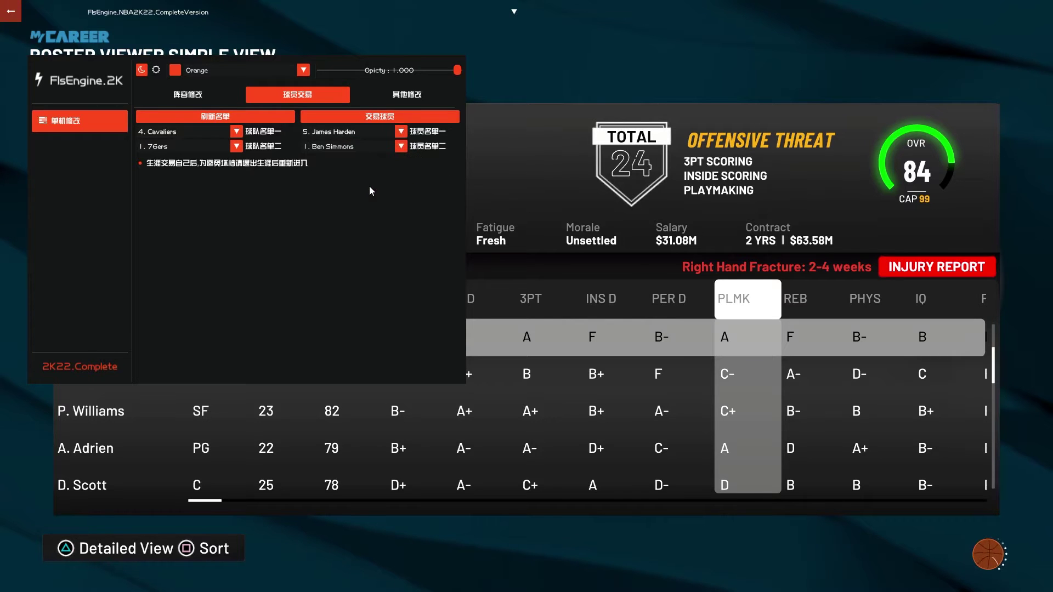
Choose the Wizards as the second trade team and look through its player list.
click(223, 147)
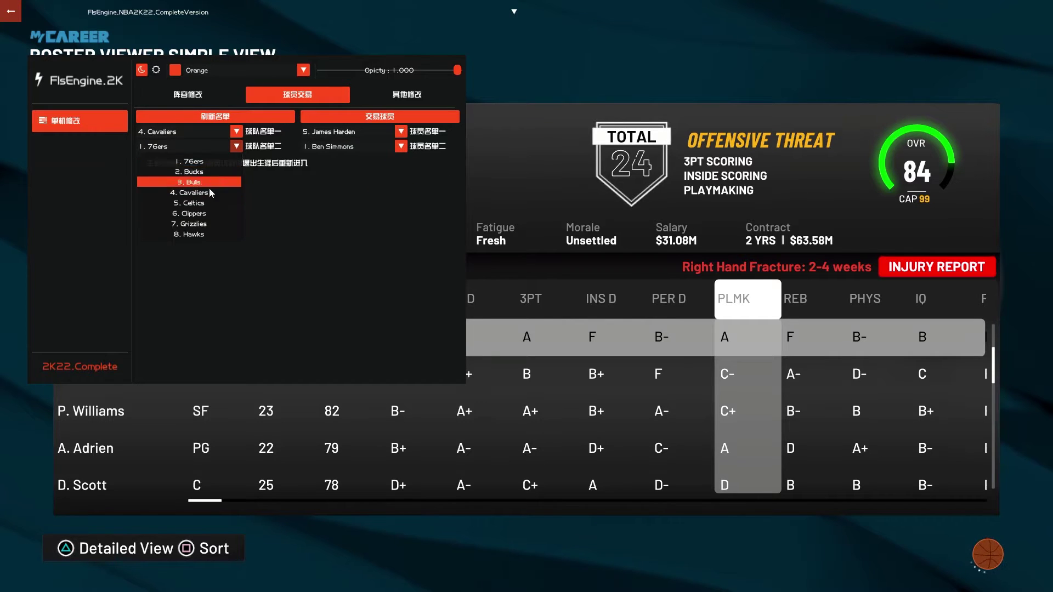
scroll(208, 197, down, 10)
scroll(208, 209, up, 6)
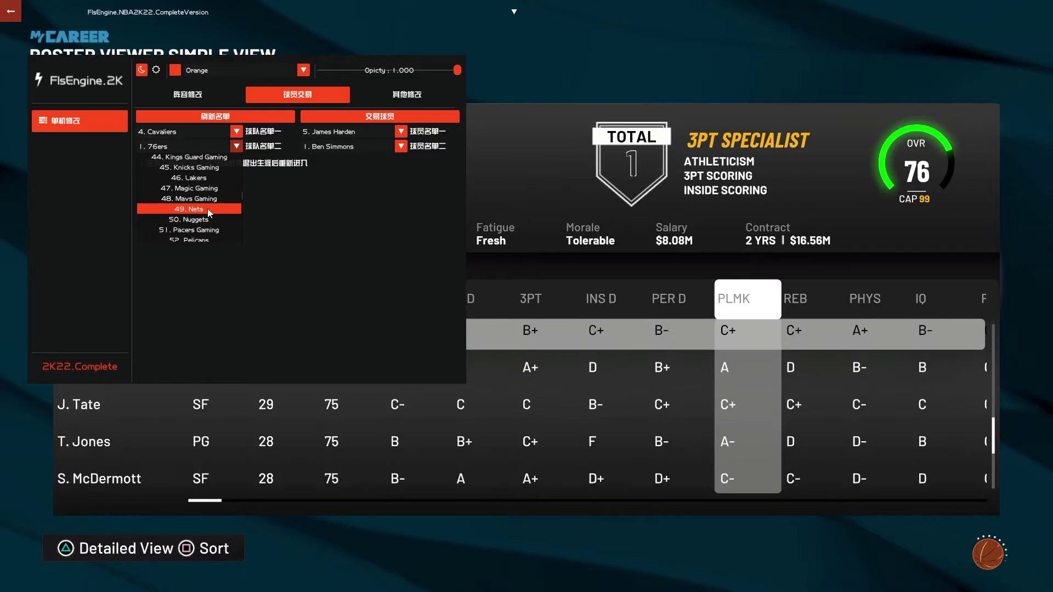
scroll(209, 208, up, 1)
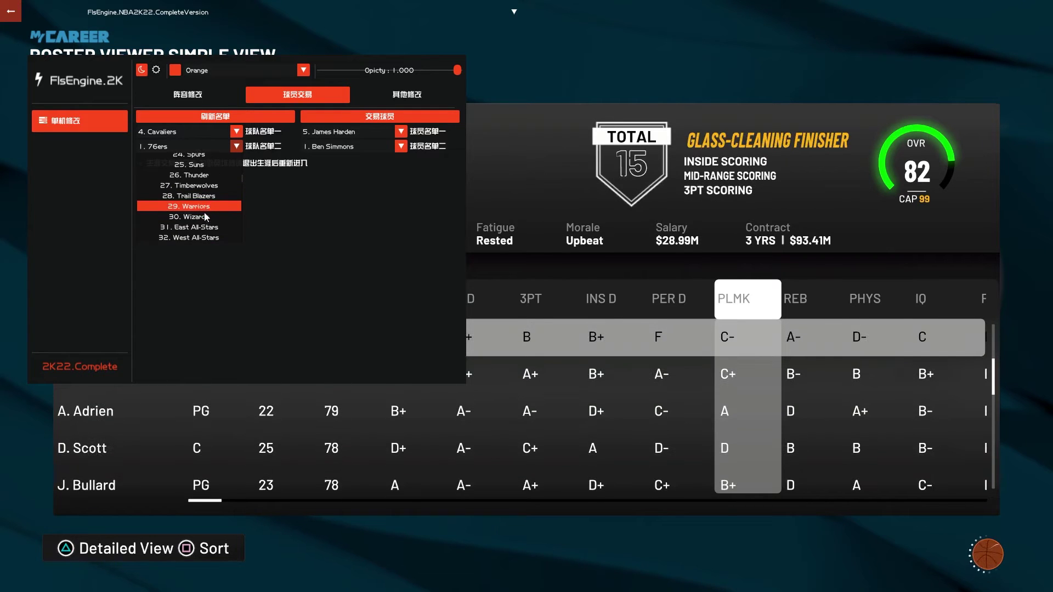
click(208, 210)
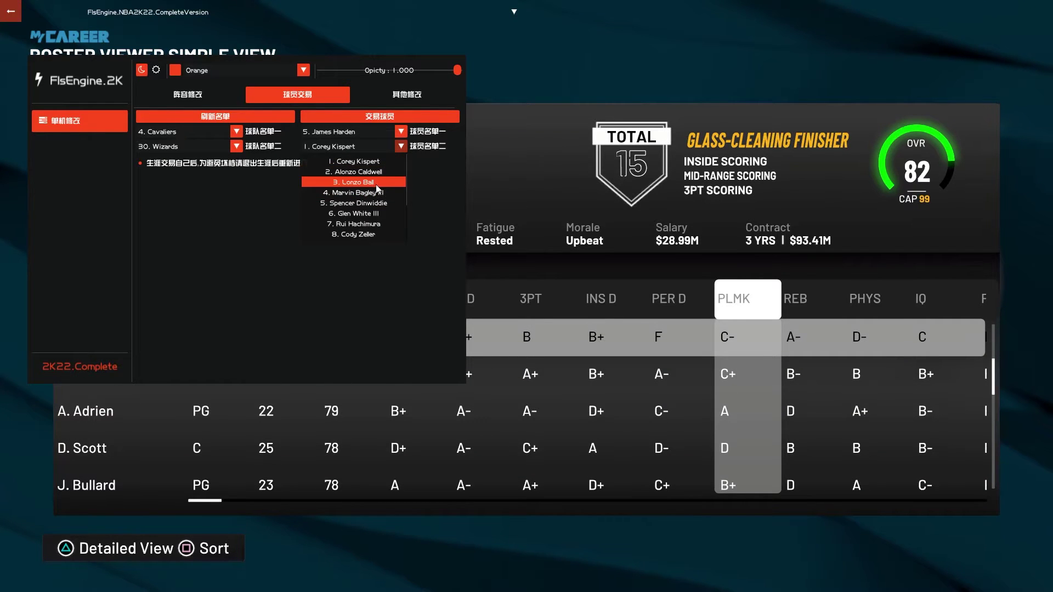
scroll(378, 186, down, 2)
scroll(377, 188, down, 2)
click(496, 61)
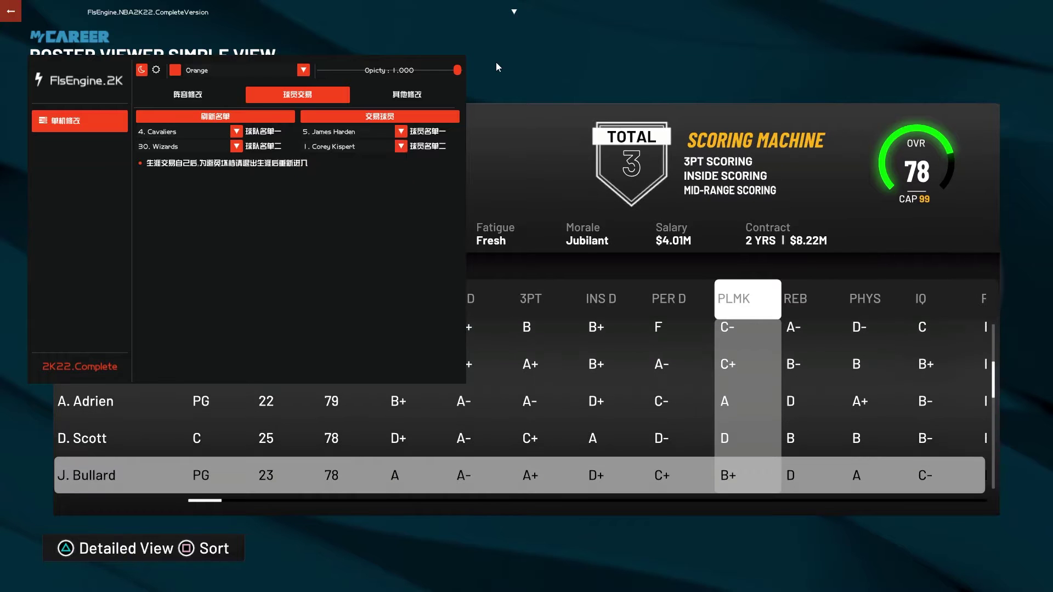
Hide the FlsEngine overlay and examine the Cleveland Cavaliers and Chicago Bulls rosters for players to trade.
click(4, 12)
key(Left)
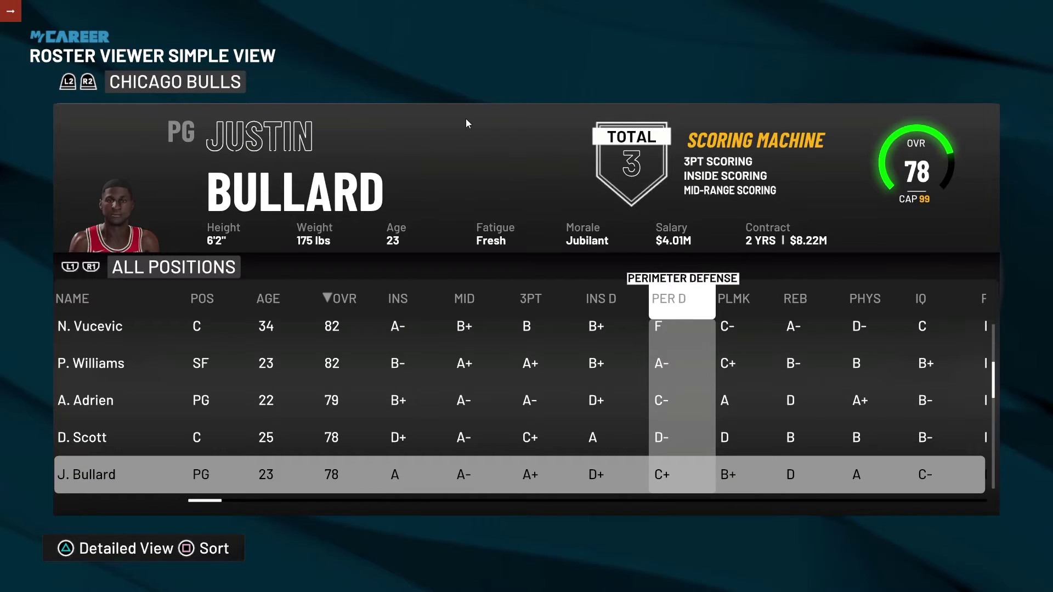
key(q)
key(q)
key(q)
key(e)
key(Page_Down)
key(Page_Down)
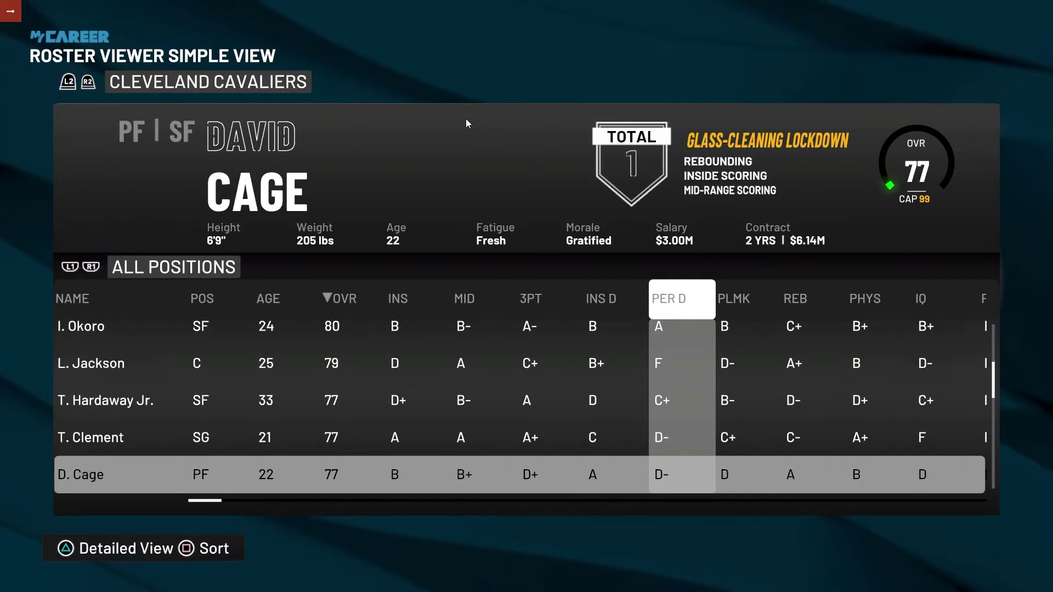
key(Up)
key(Up)
key(Up)
key(Up)
key(Up)
key(Up)
key(Up)
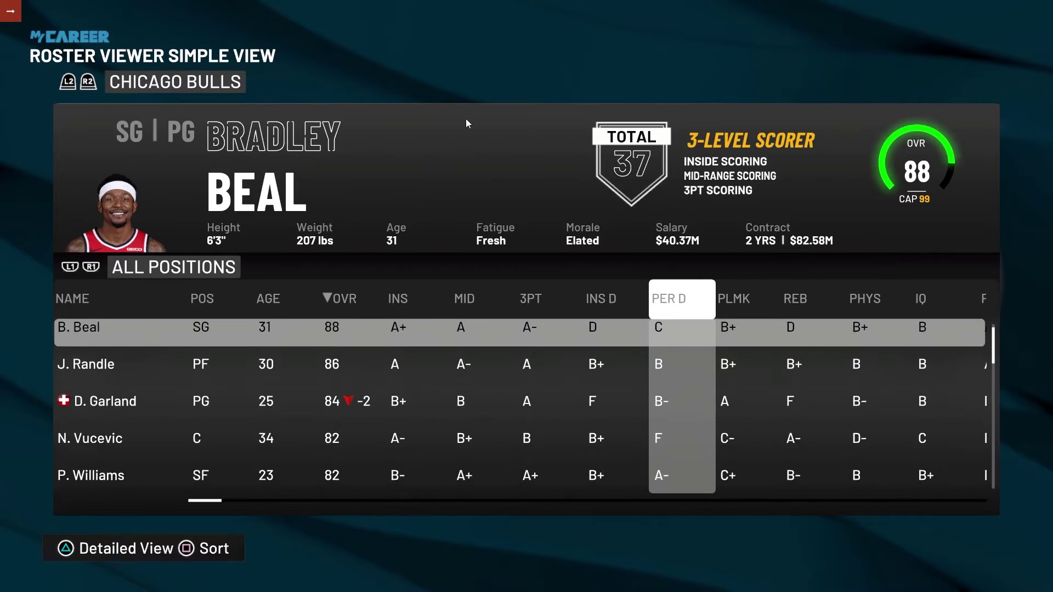
Reopen the overlay, set the second trade side to the Bulls with Bradley Beal, and trade him for the Cavaliers' James Harden.
key(alt+Tab)
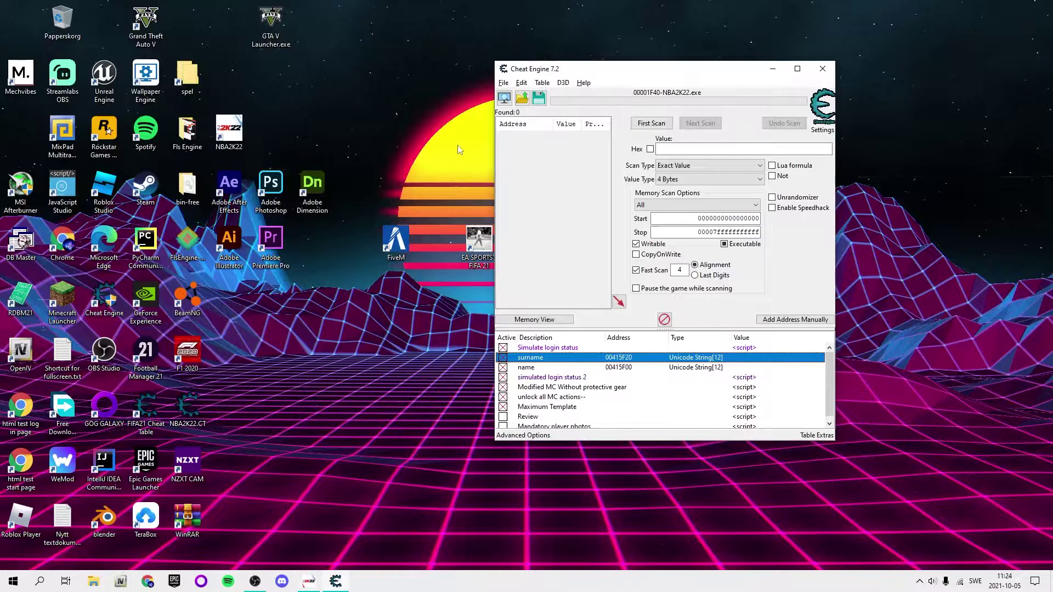
key(alt+Tab)
click(2, 4)
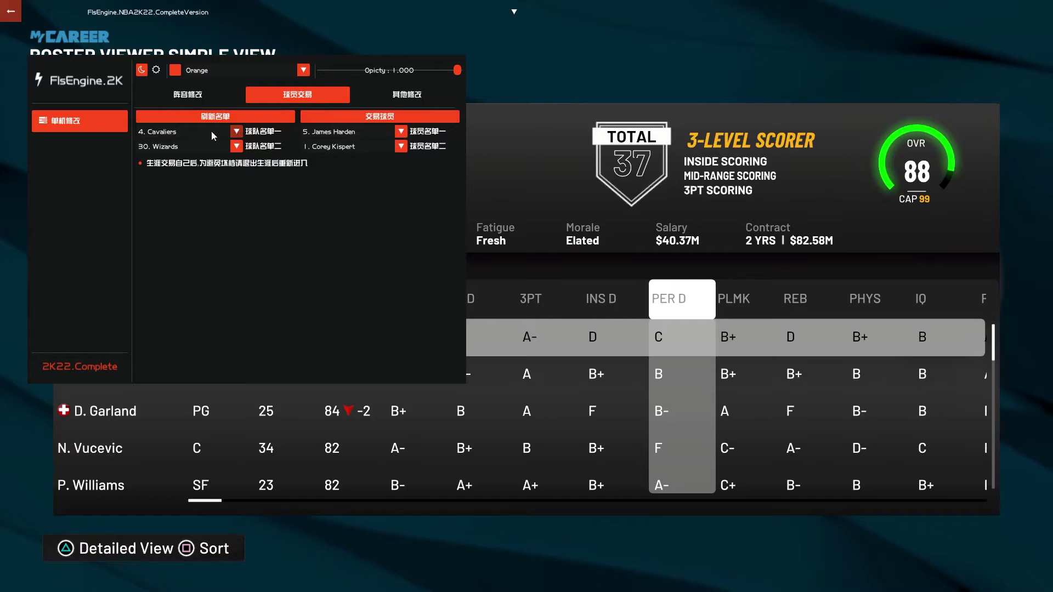
click(391, 147)
click(210, 150)
click(193, 162)
click(337, 151)
click(351, 184)
click(372, 117)
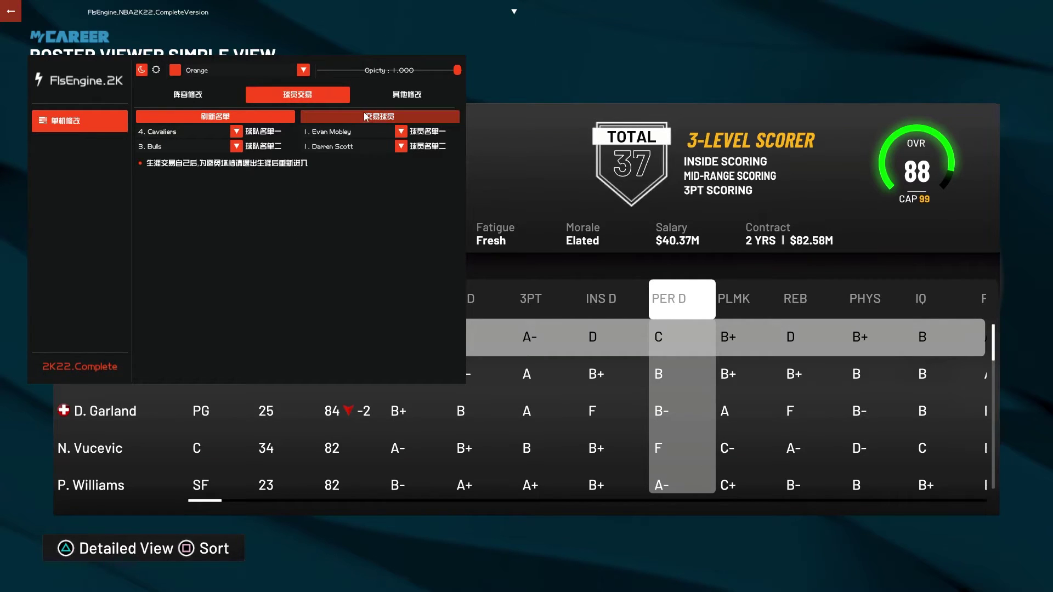
Hide the overlay, leave the roster viewer, and reopen the MyCAREER roster to reload the team lists.
click(5, 17)
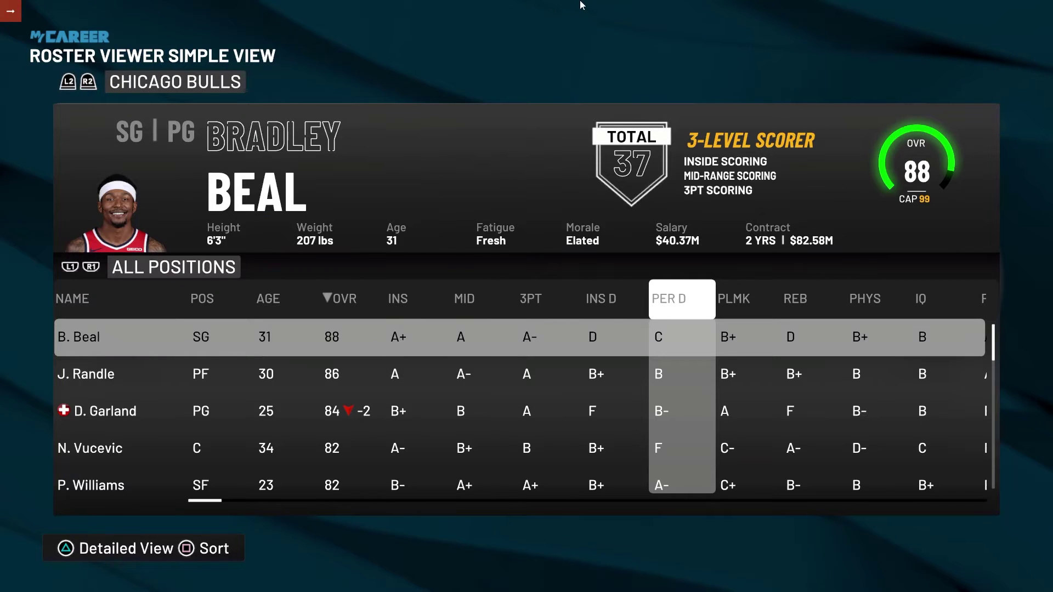
key(Return)
key(q)
key(Escape)
key(Escape)
key(Down)
key(Down)
key(Down)
key(Down)
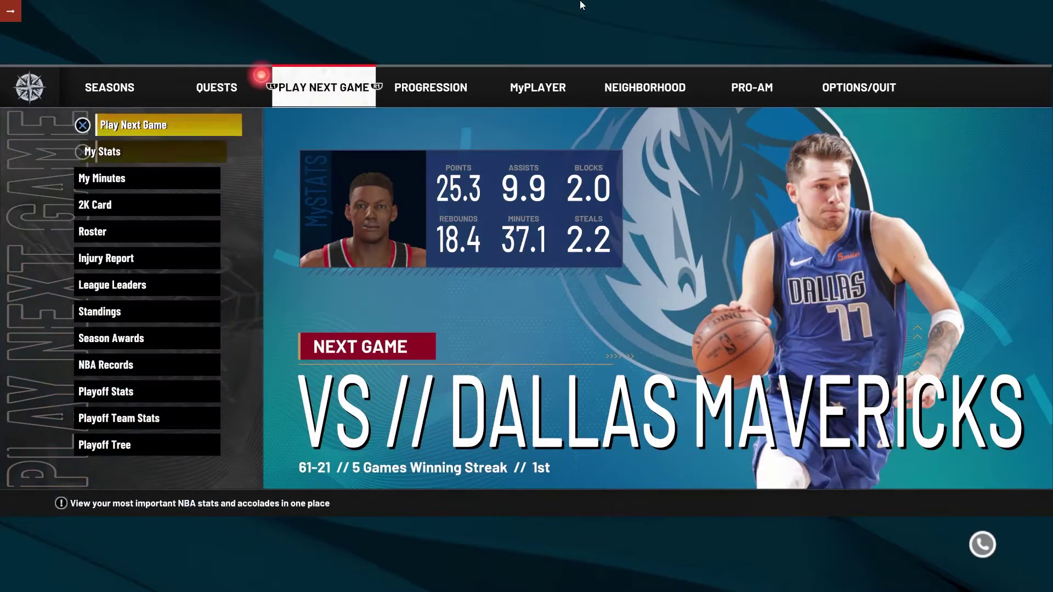
key(Return)
Check the Chicago Bulls and Cleveland Cavaliers rosters for the traded players, and open Bradley Beal's player card.
key(e)
key(e)
key(e)
key(e)
key(e)
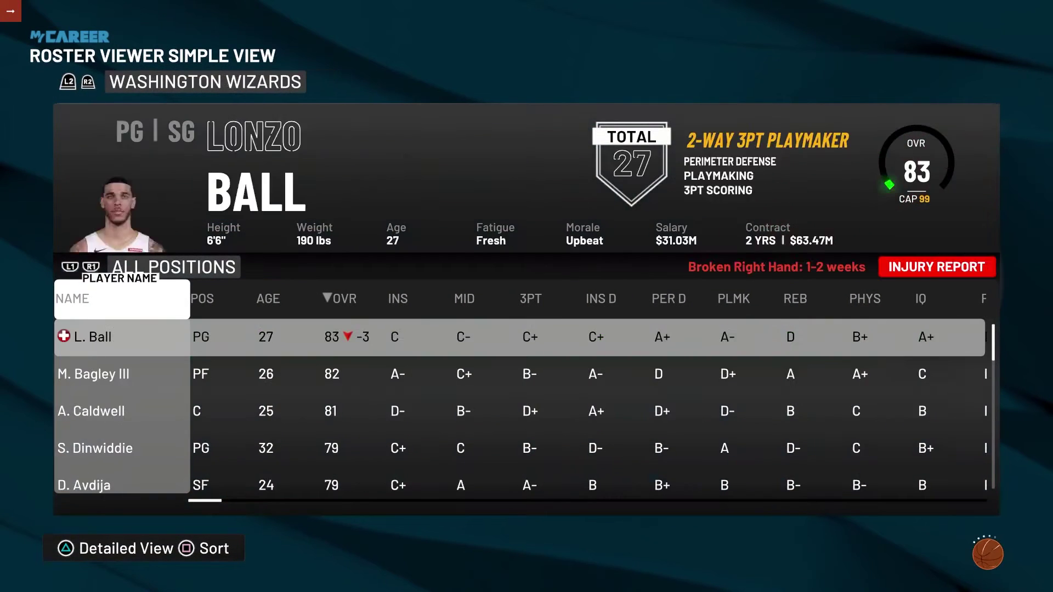
key(Down)
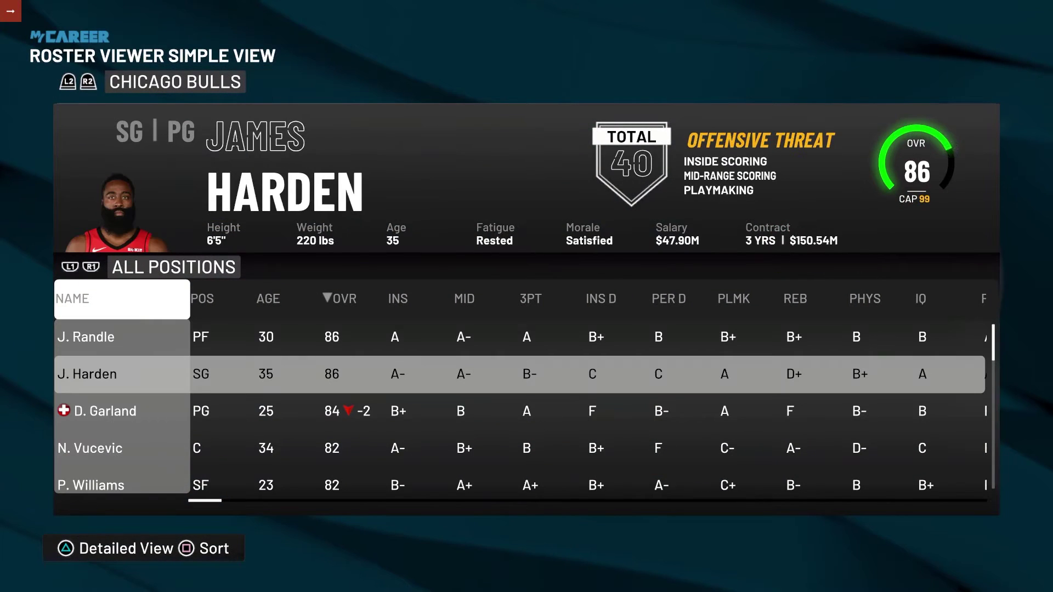
key(e)
key(Up)
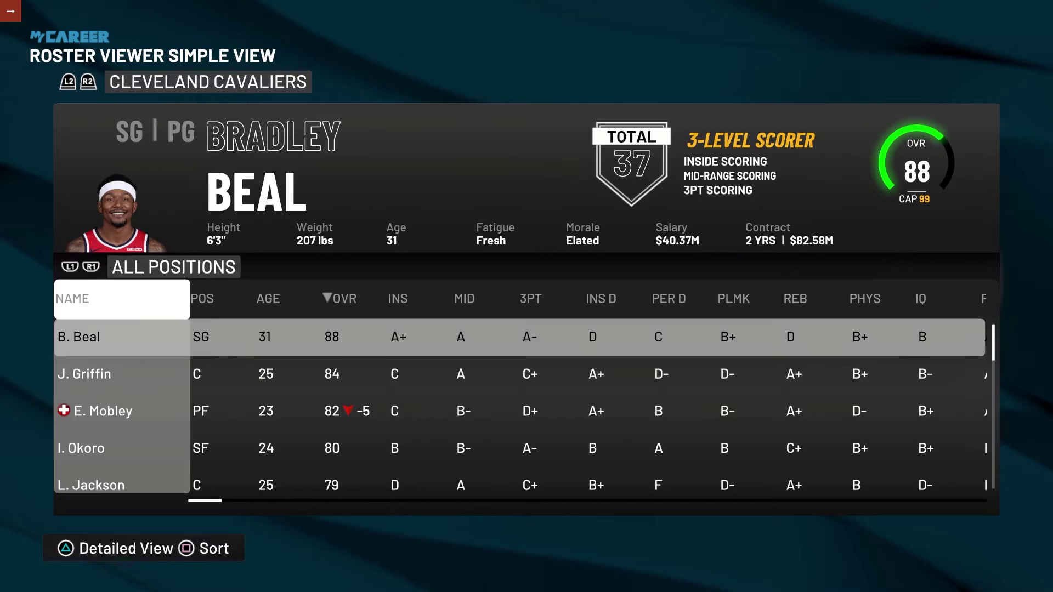
key(Return)
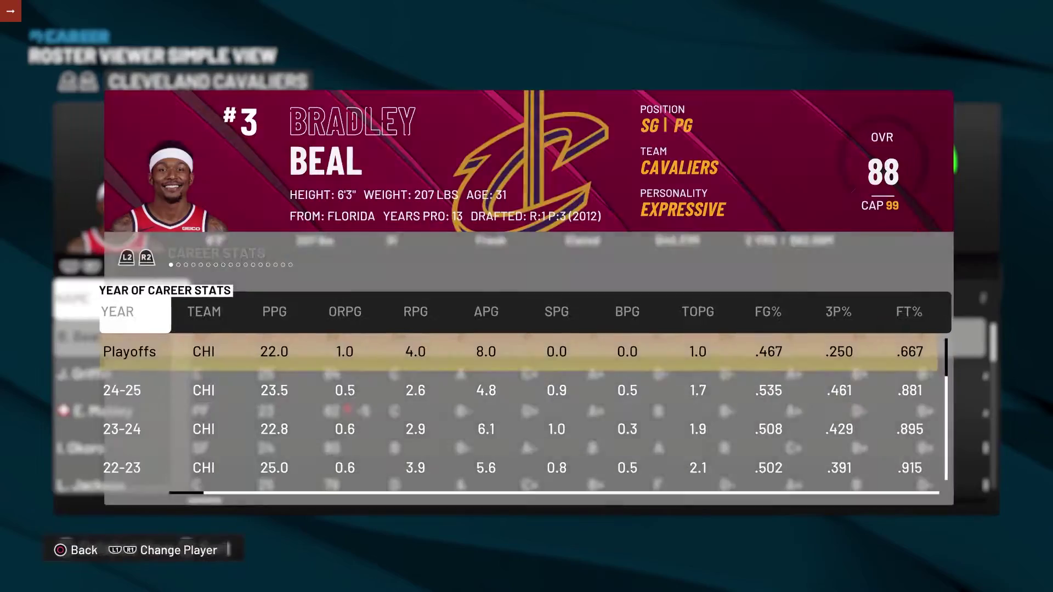